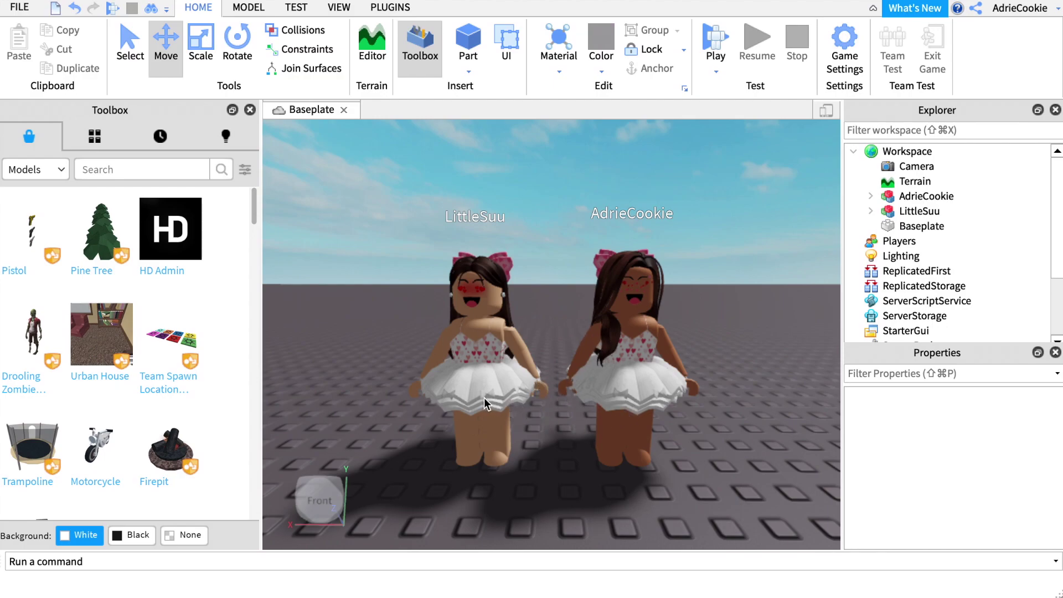
Step: Export the AdrieCookie character model to the Desktop under the file name AdrieCookie
click(635, 390)
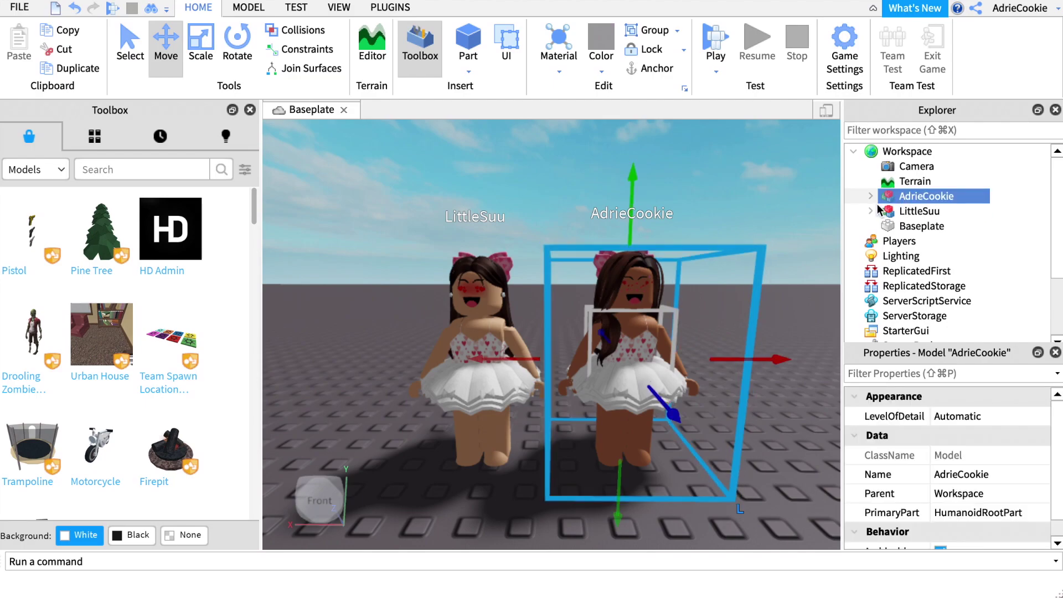
right_click(897, 199)
click(934, 434)
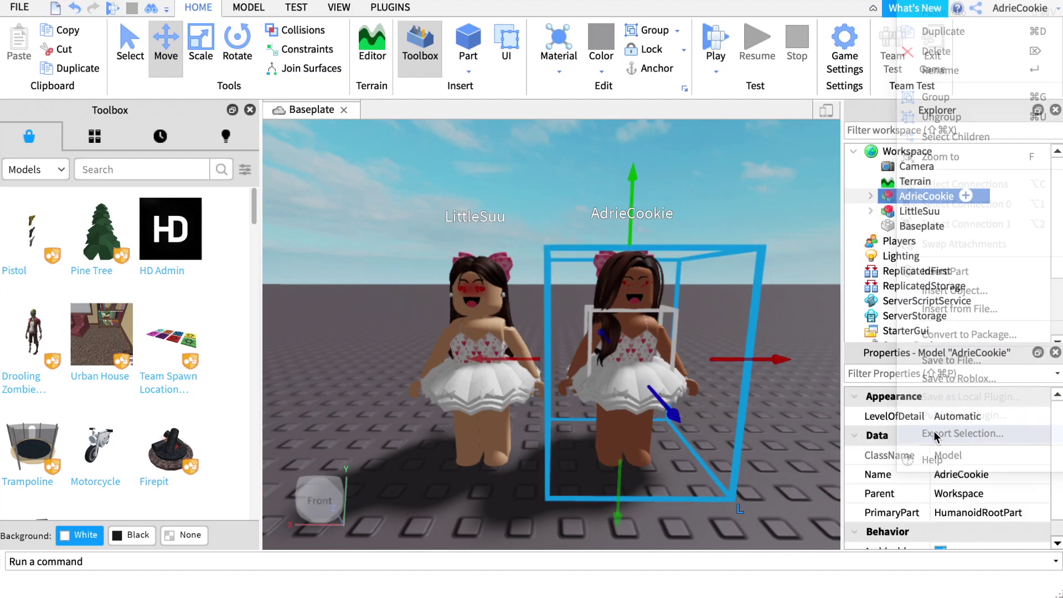
text(AdrieCookie)
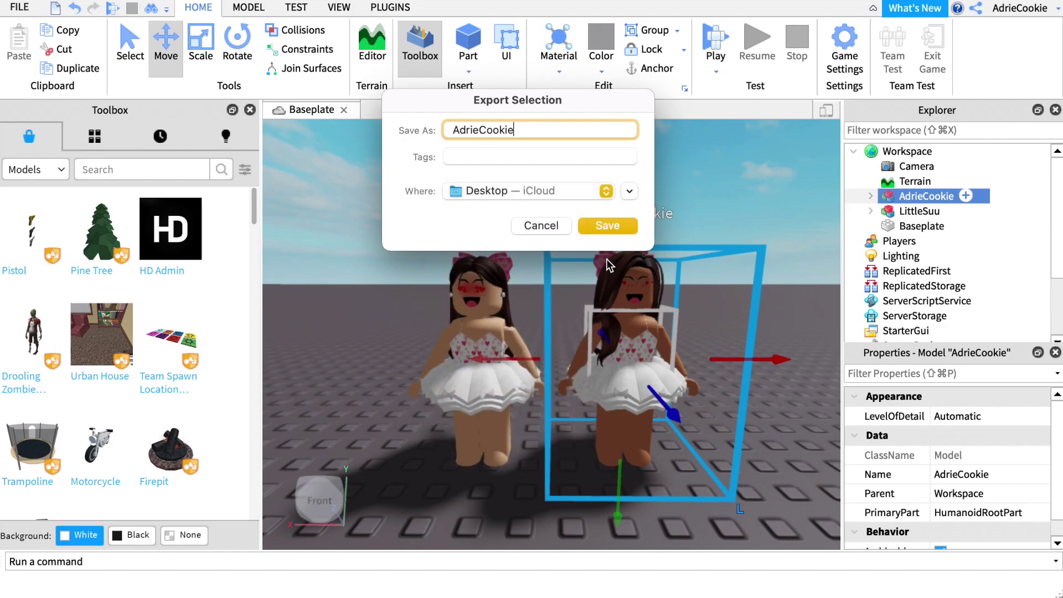
key(Return)
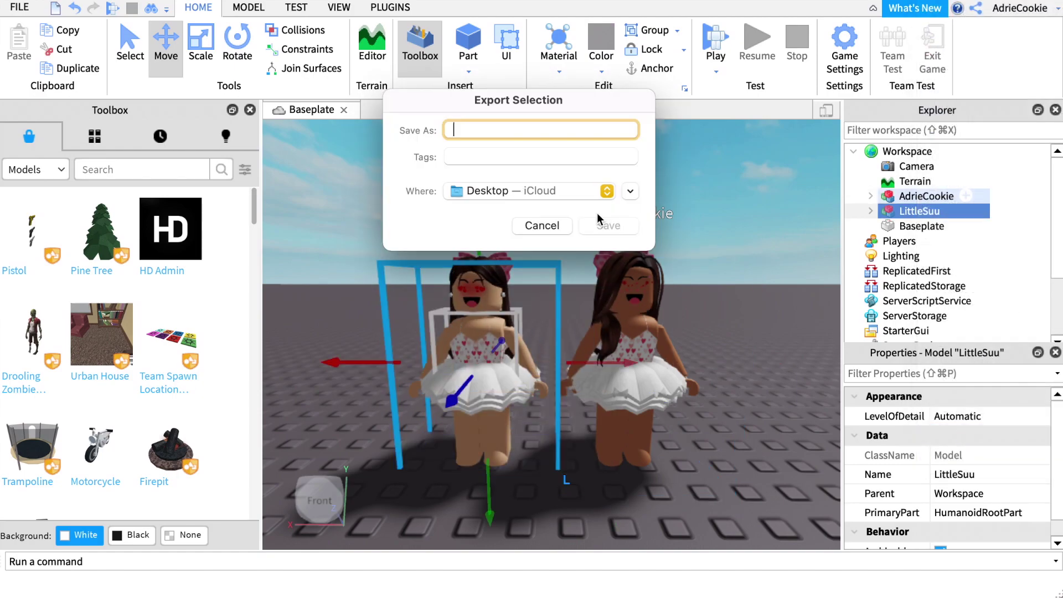
Step: Export the LittleSuu character model to the Desktop as LittleSuu and clear the selection
text(LittleSuu)
click(615, 226)
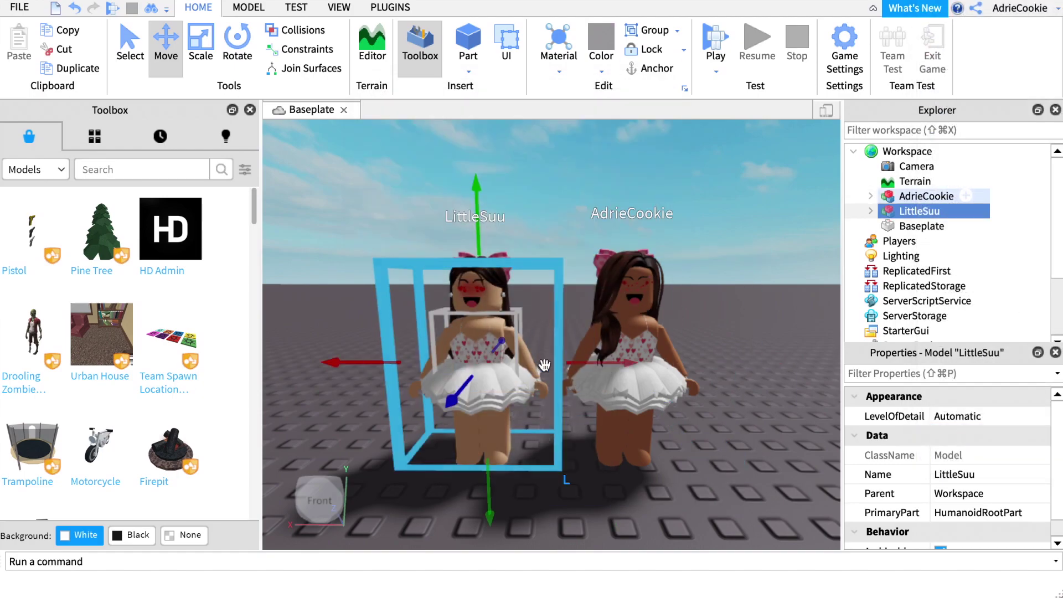
click(642, 214)
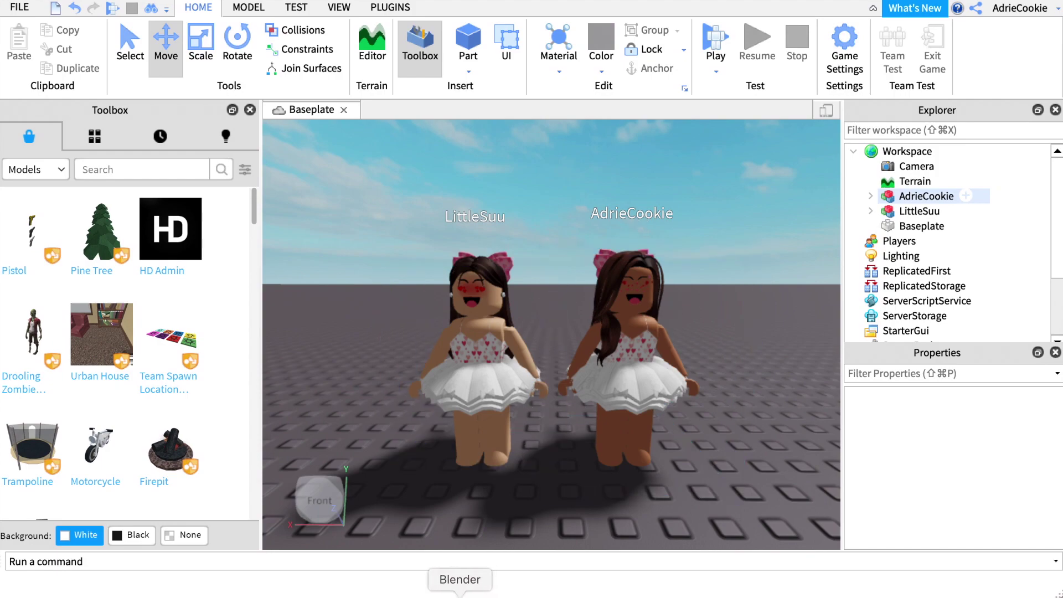
Step: Switch to Blender and set the surface shader of the rig's torso material to Diffuse BSDF
click(460, 592)
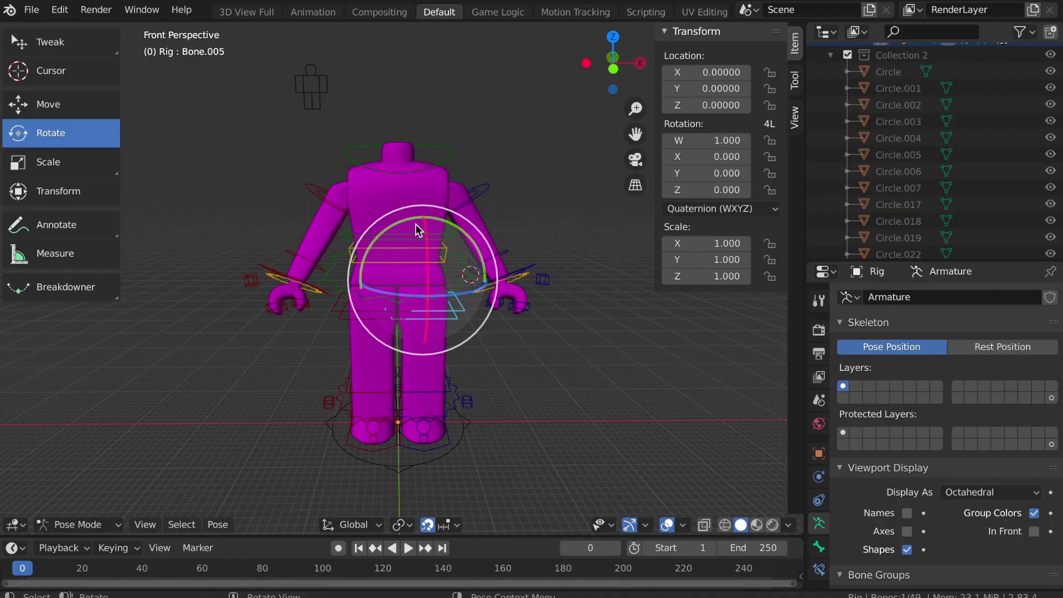
click(413, 223)
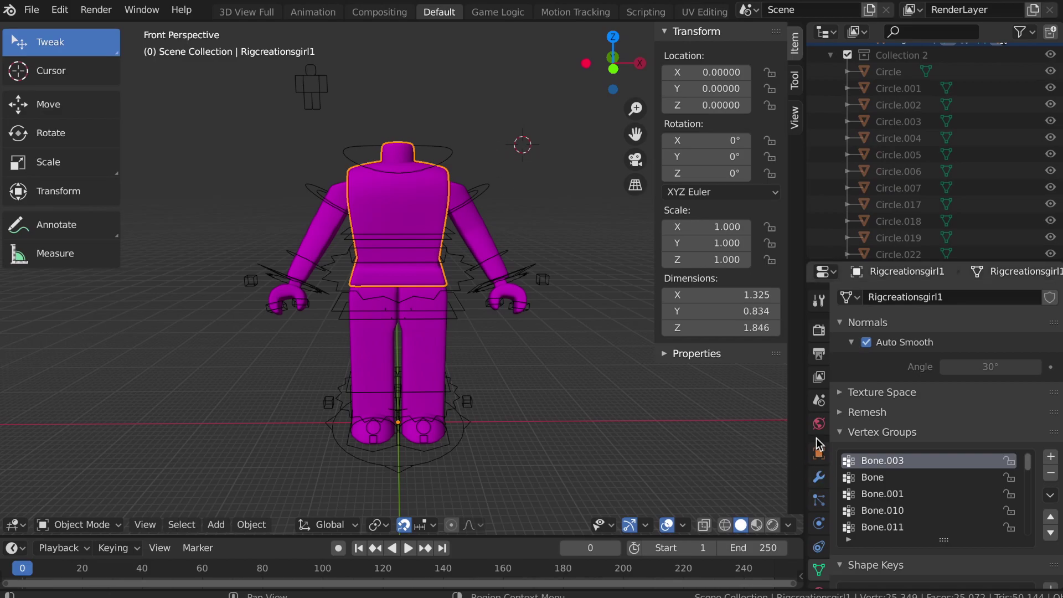
scroll(818, 452, down, 1)
scroll(819, 457, down, 3)
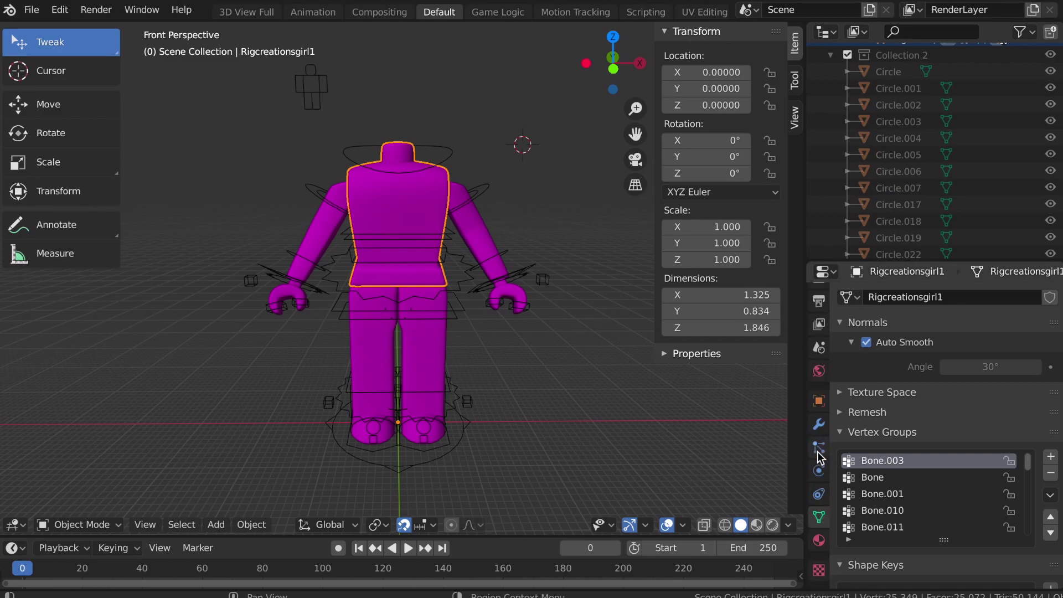
click(819, 540)
click(977, 423)
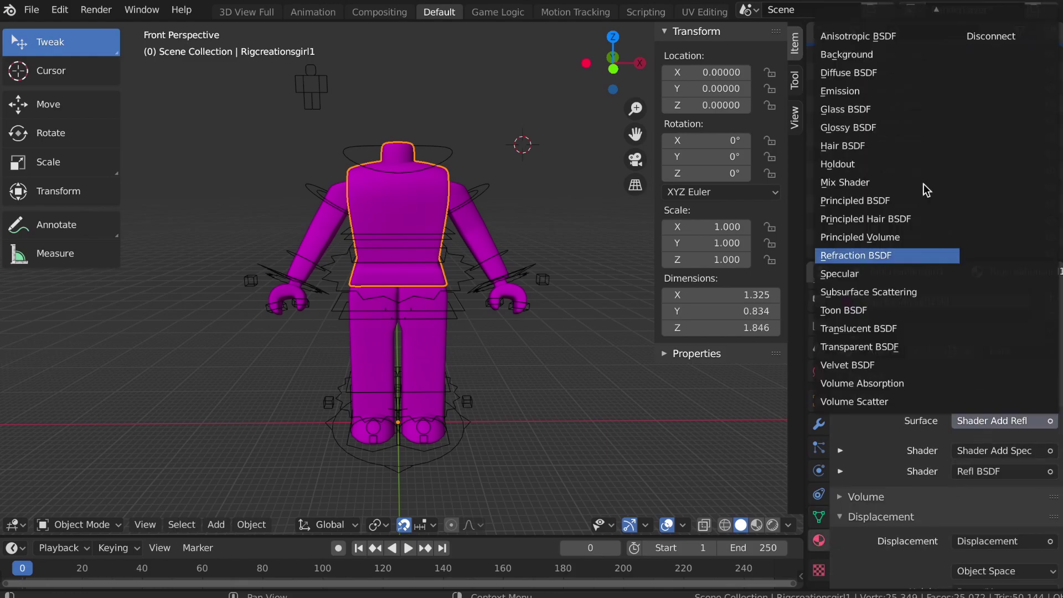
click(866, 74)
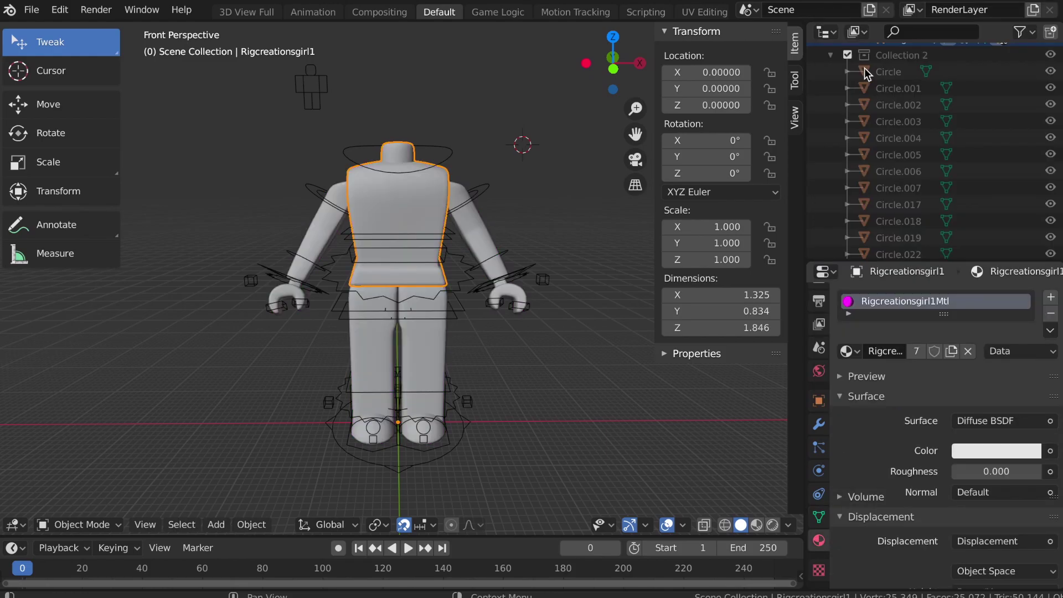
Step: Feed the material's color from an Image Texture and load Adriecookie1Tex.png from the Desktop
click(1050, 452)
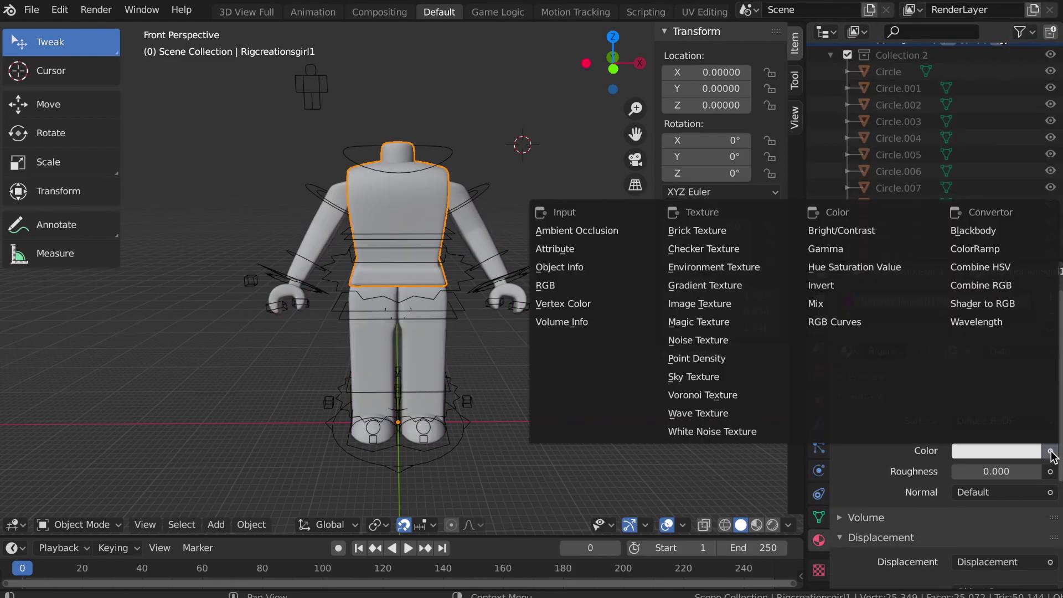
click(679, 303)
click(1038, 471)
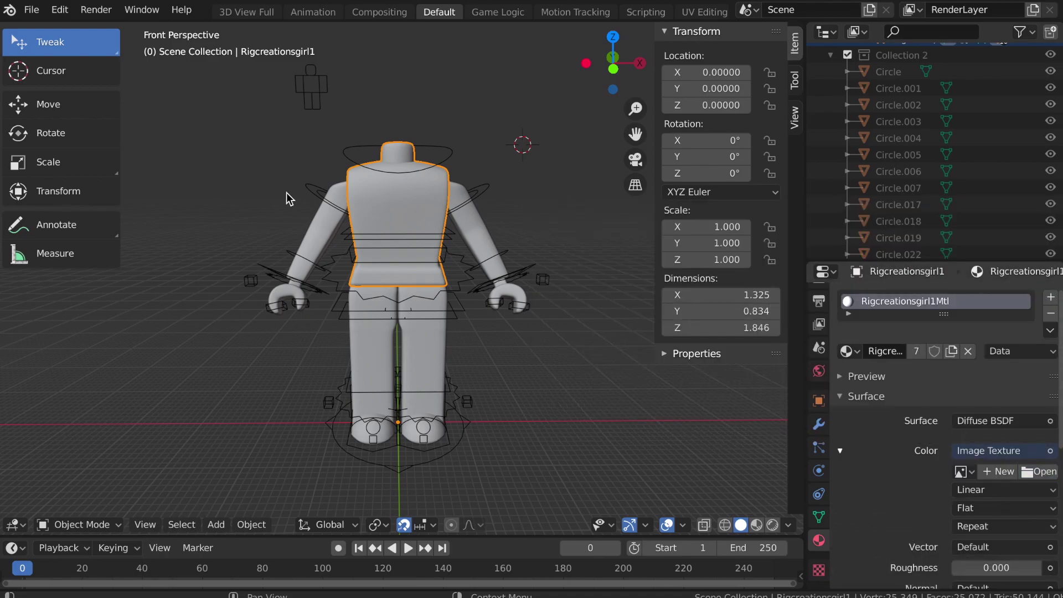
click(776, 69)
text(adriecookie)
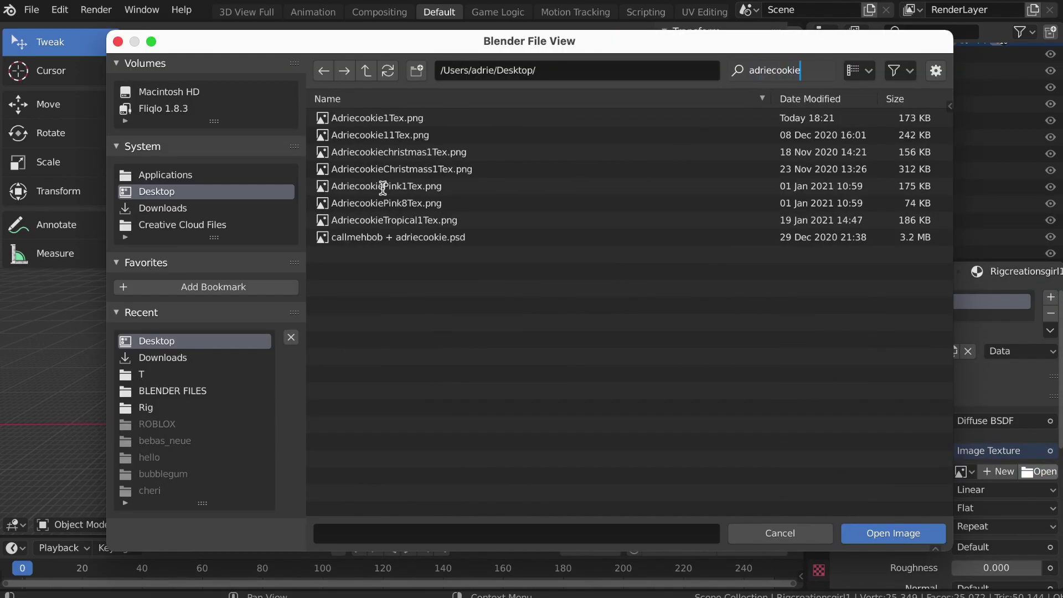
double_click(365, 117)
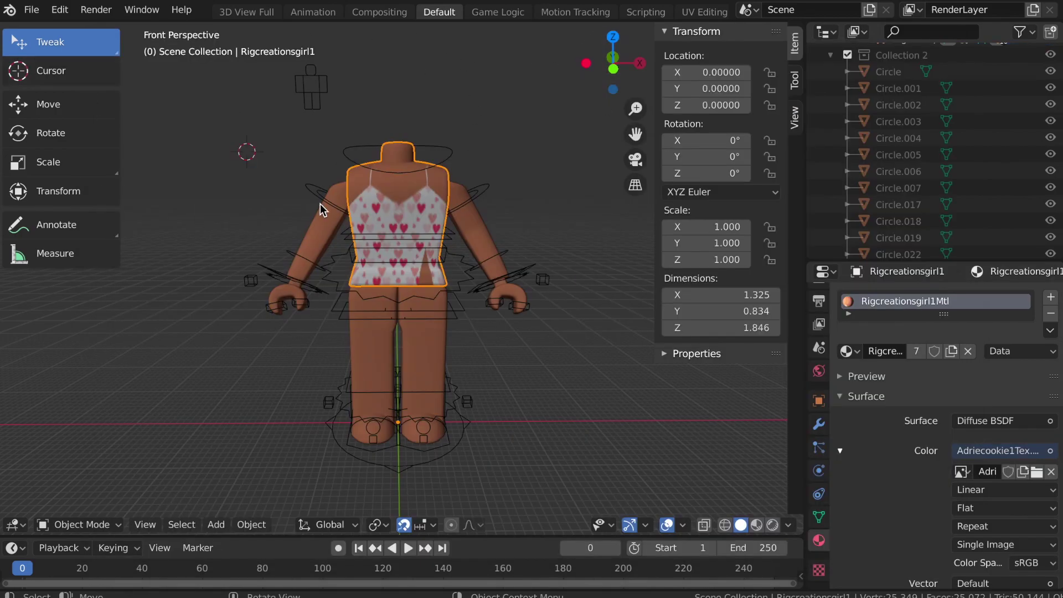
Step: Duplicate the whole character rig by copy and paste, and move the copy along the X axis to -6
key(a)
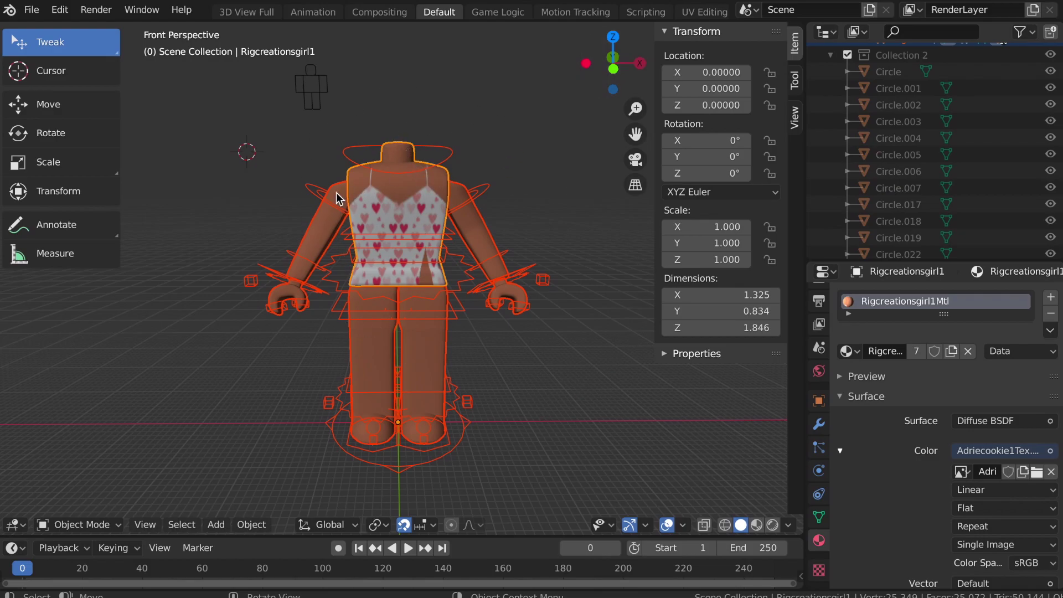
key(ctrl+c)
key(ctrl+v)
click(67, 104)
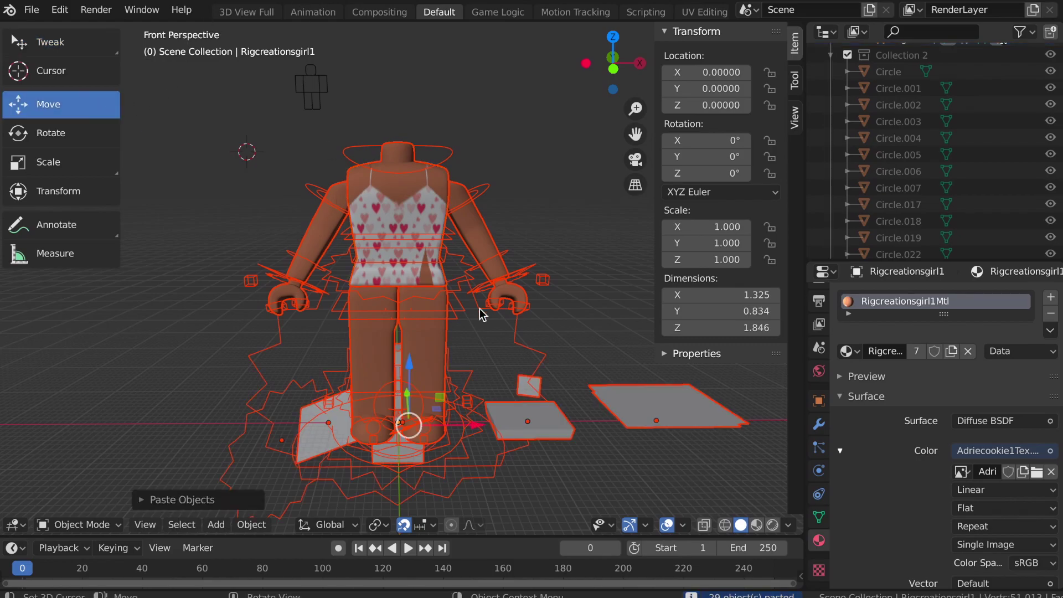
drag(477, 424, 49, 403)
Step: Select the duplicated character's armature, then undo and redo the last action
key(shift+1)
key(shift+1)
key(shift+grave)
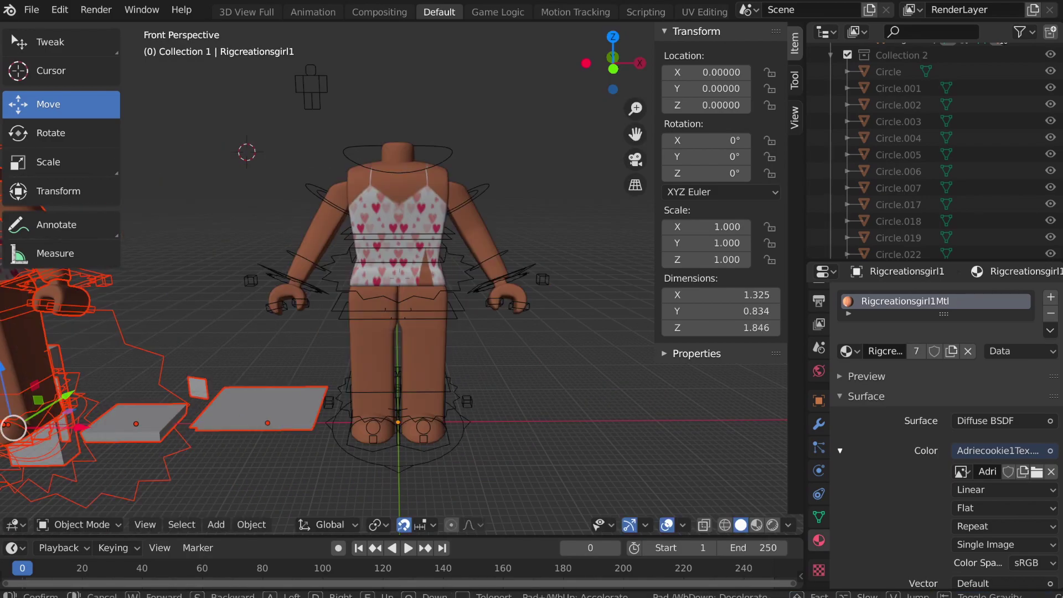
key(w)
key(s)
click(379, 95)
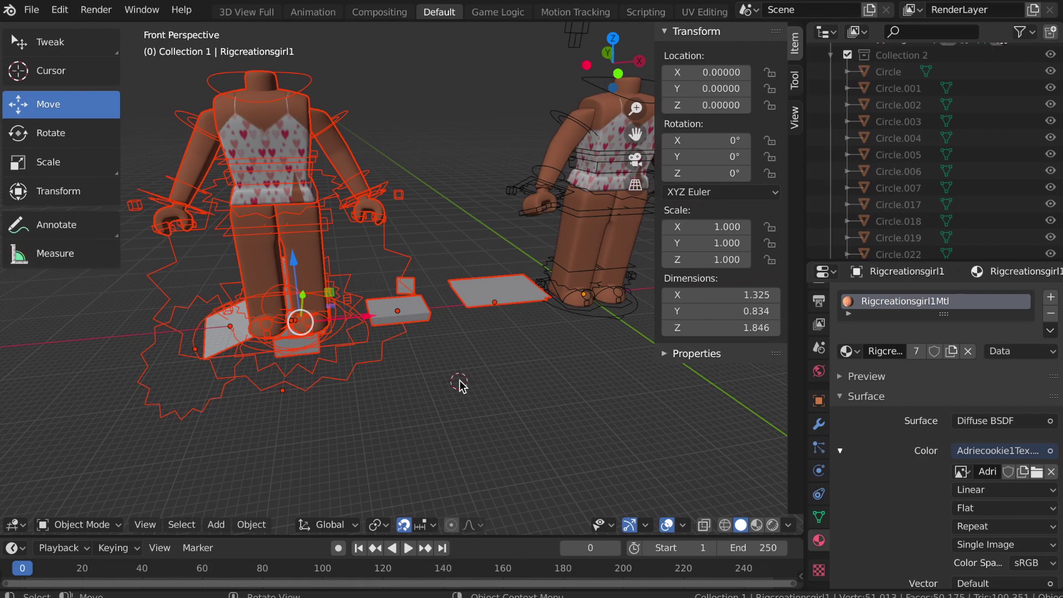
key(shift+grave)
key(w)
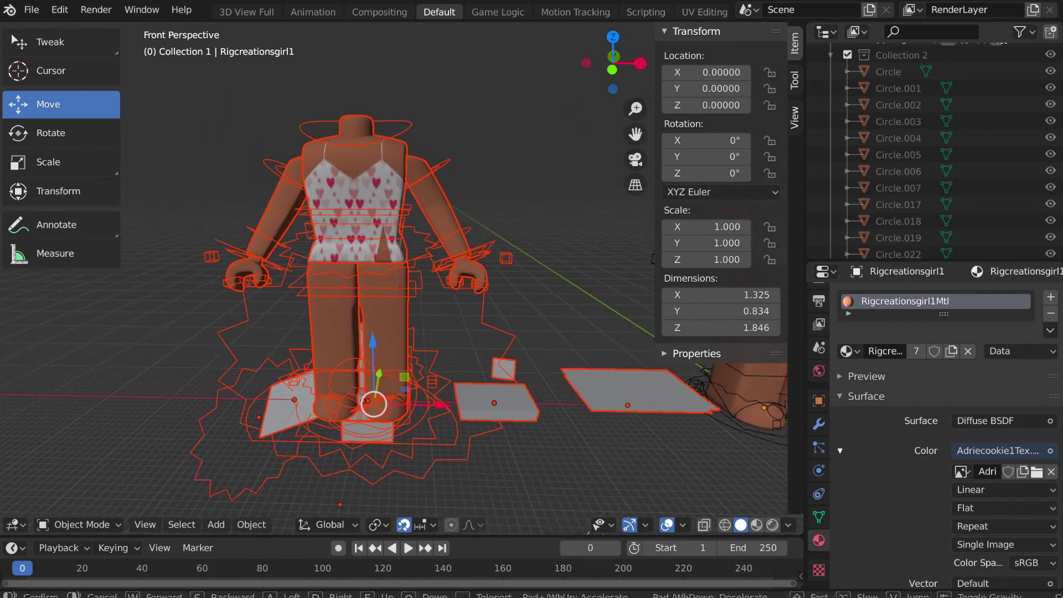
click(400, 284)
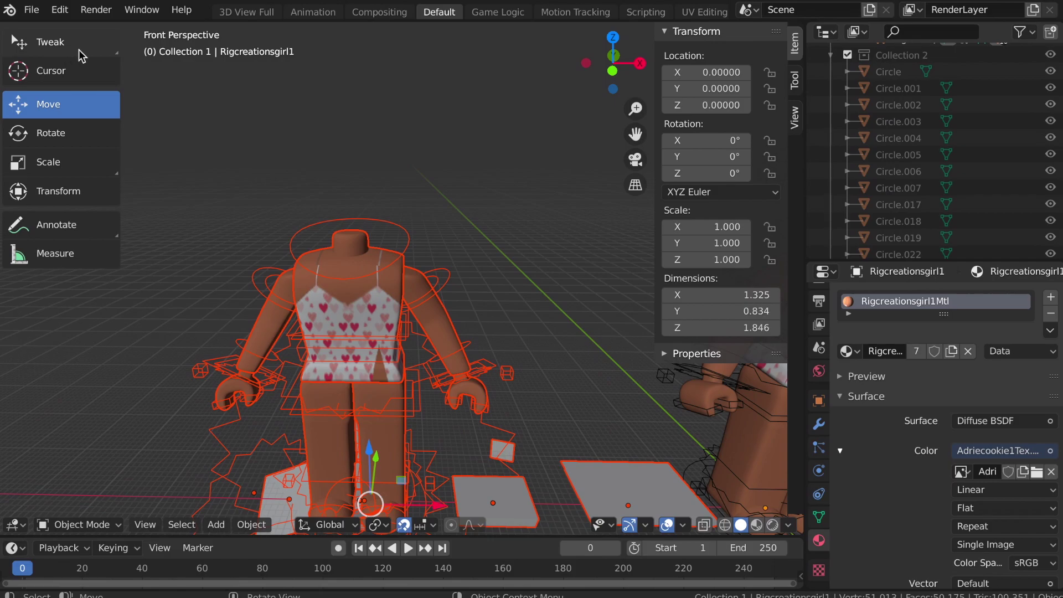
click(443, 286)
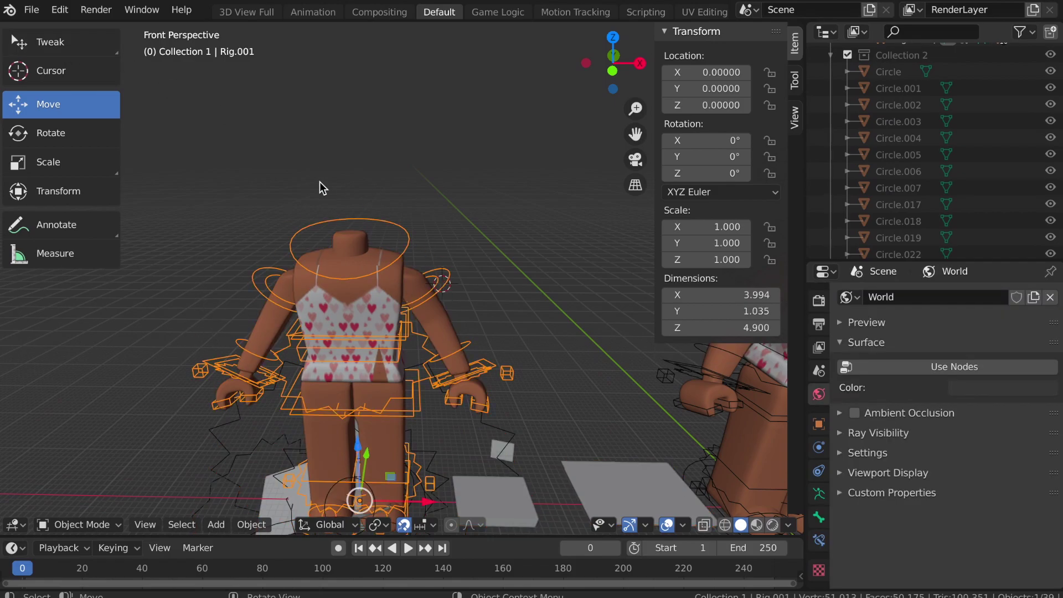
key(ctrl+z)
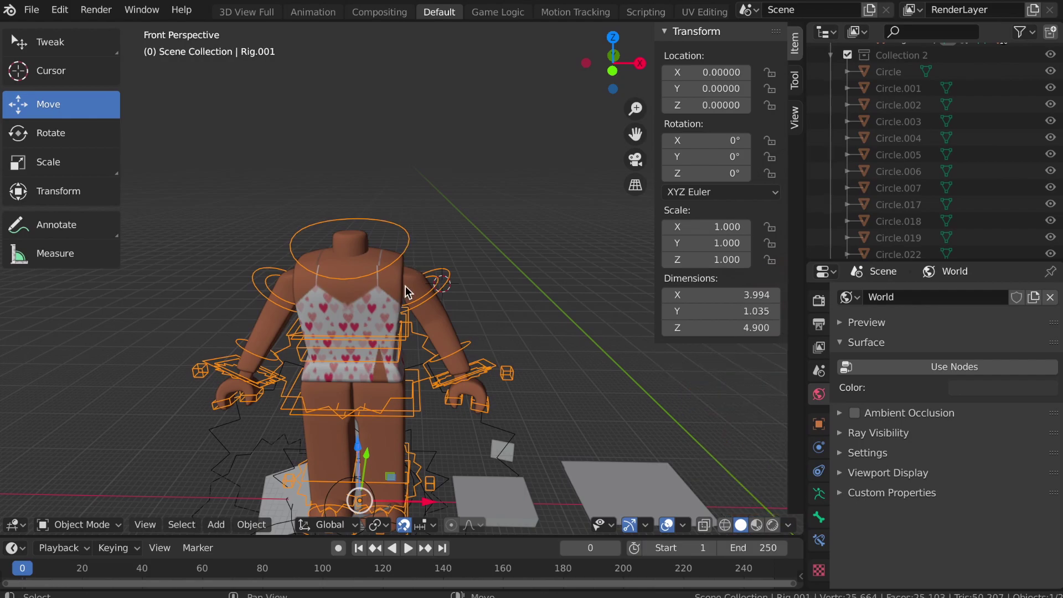
key(ctrl+shift+z)
Step: Select the ground control ring of the duplicated rig and move the character along the X axis to 4
key(shift+grave)
key(w)
key(w)
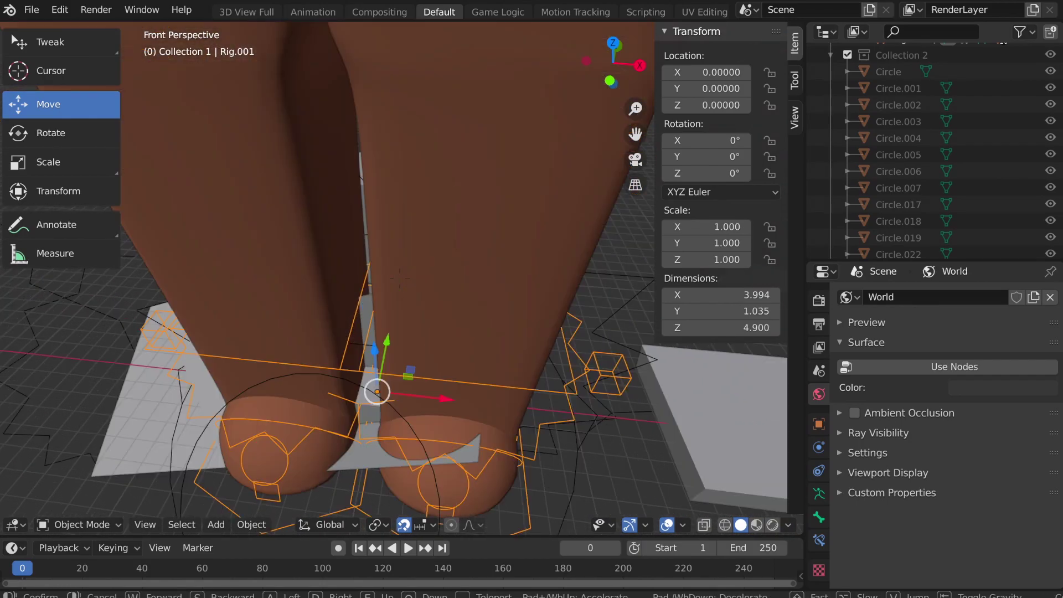
key(Escape)
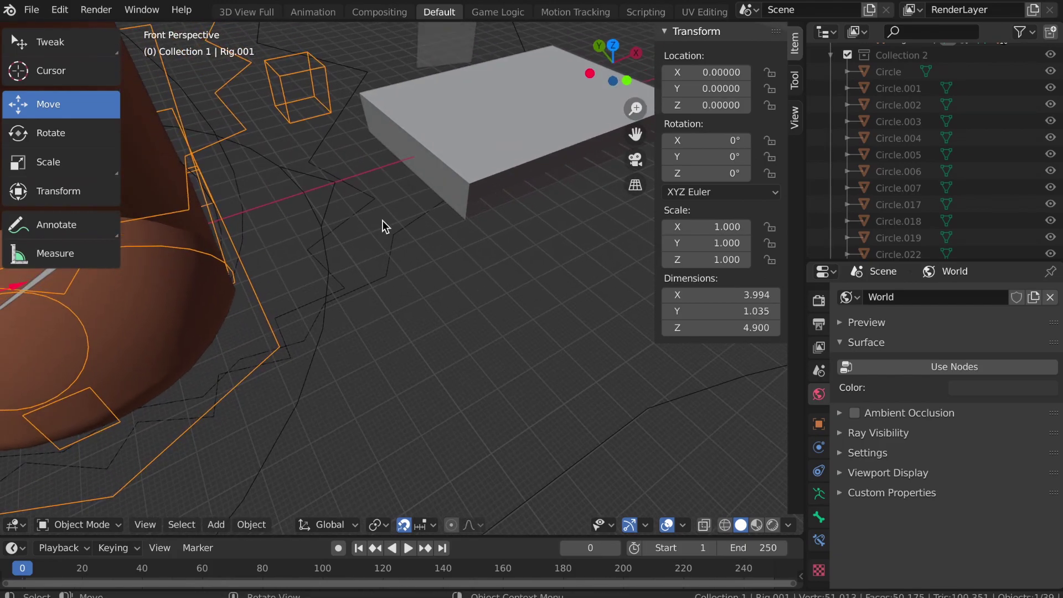
click(283, 170)
key(shift+grave)
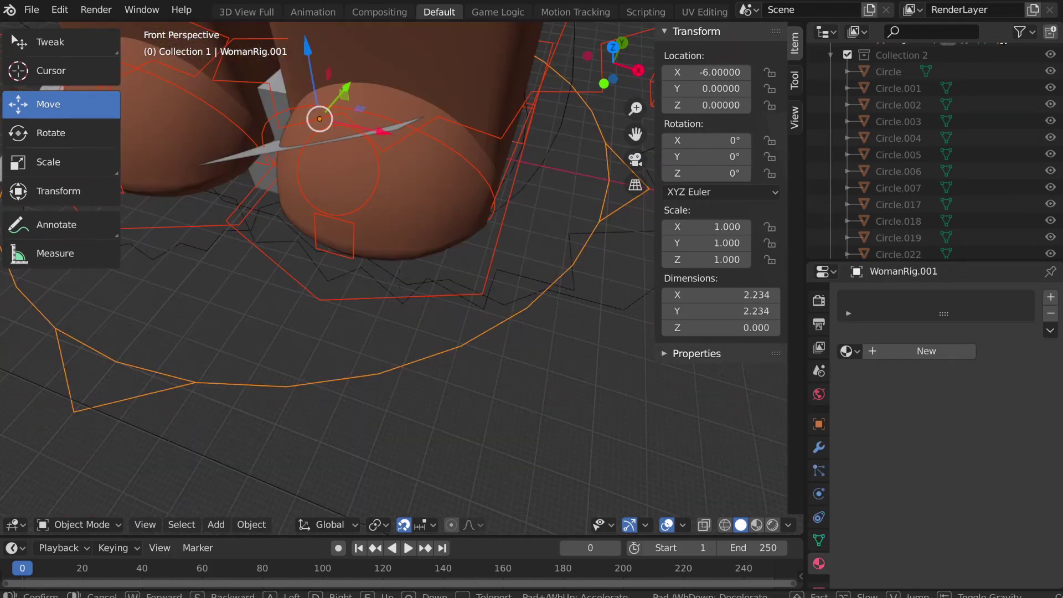
key(s)
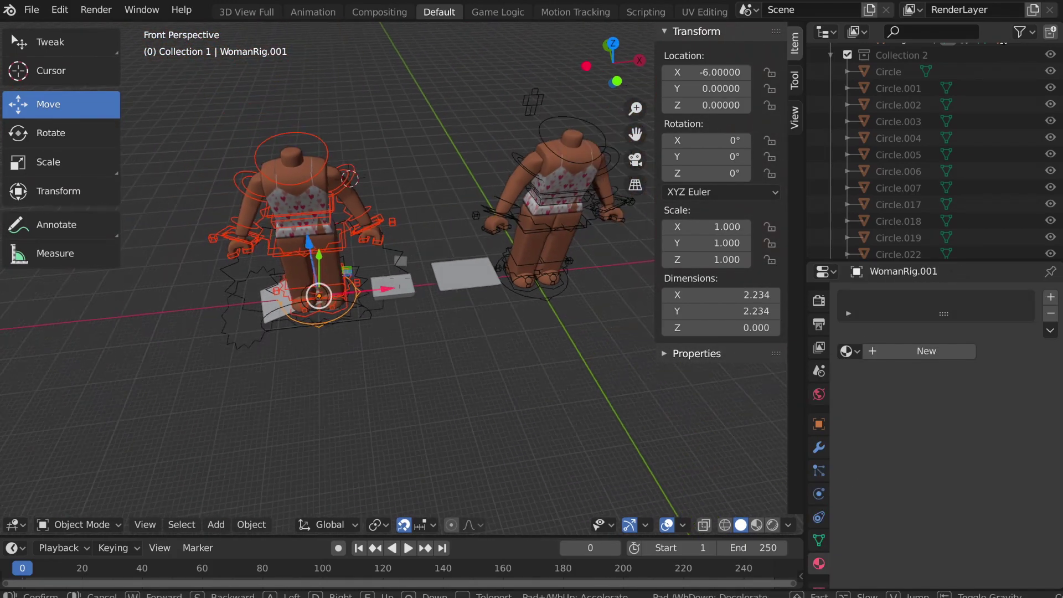
click(402, 285)
drag(311, 294, 652, 288)
Step: Box-select the leftover pasted control shapes and planes beside the characters and delete them
key(shift+grave)
key(w)
click(401, 284)
key(w)
key(w)
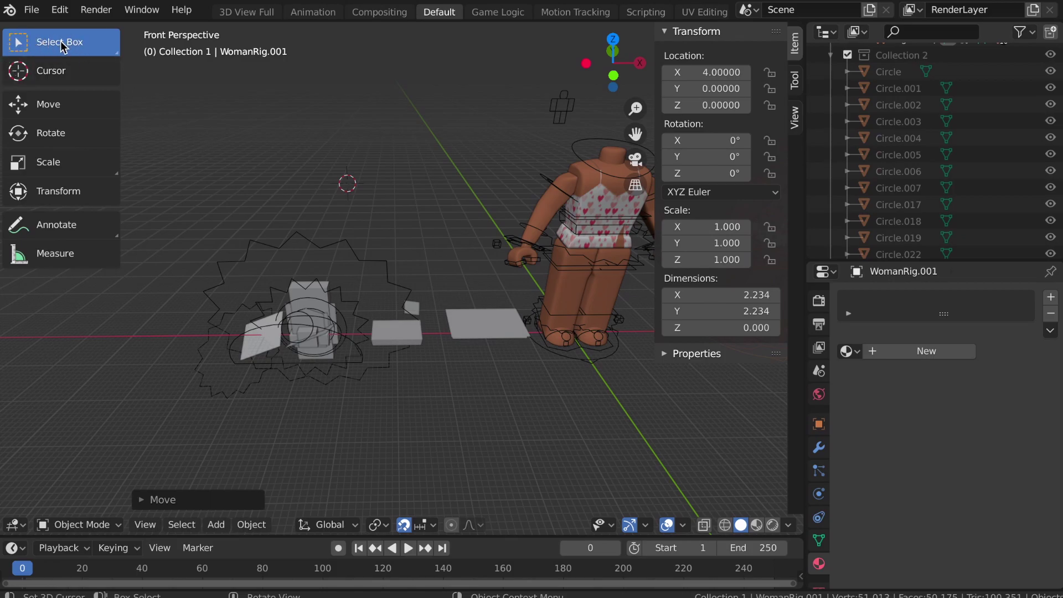
drag(172, 295, 496, 352)
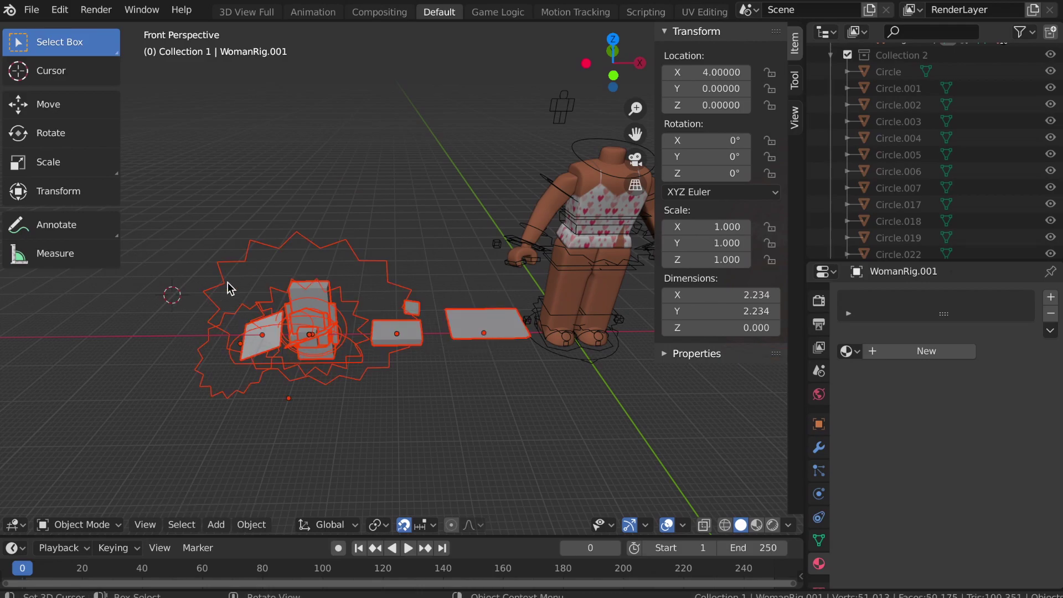
key(x)
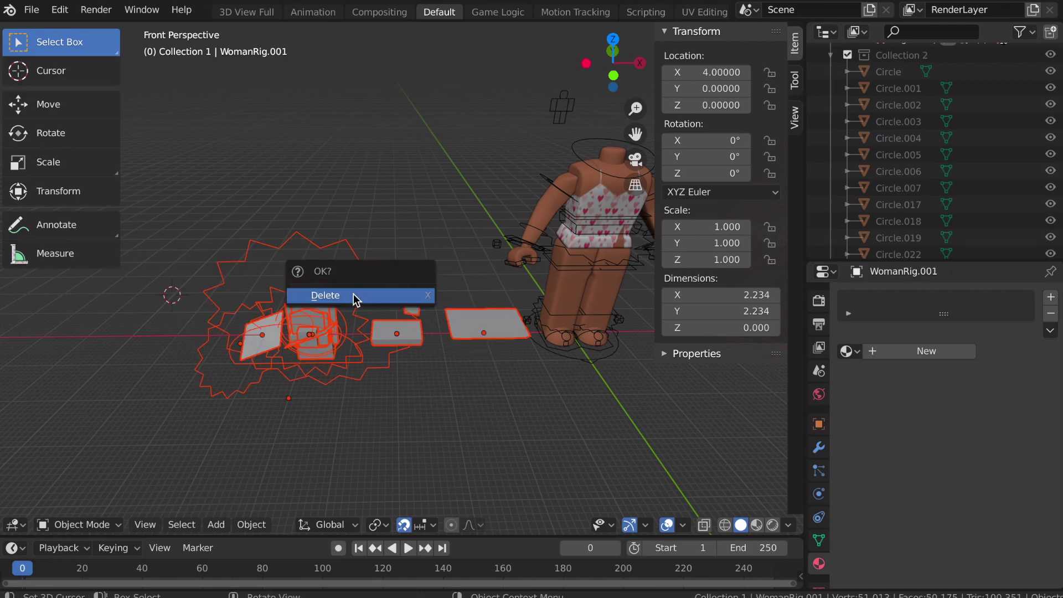
click(353, 294)
Step: Put the duplicated character's armature into Pose Mode and select the bone of the arm nearest the original character
key(shift+grave)
key(s)
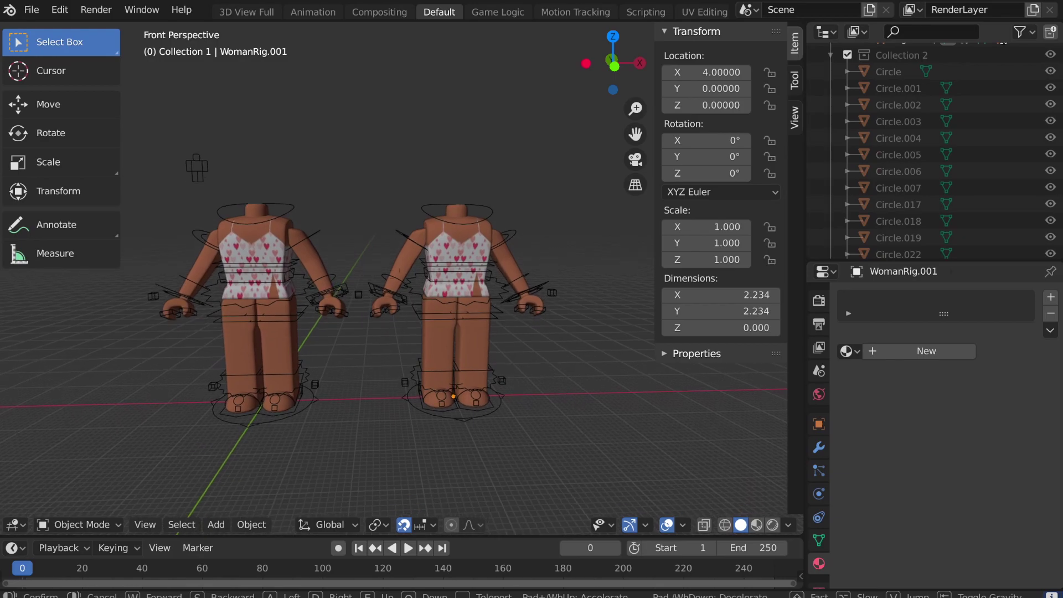
key(s)
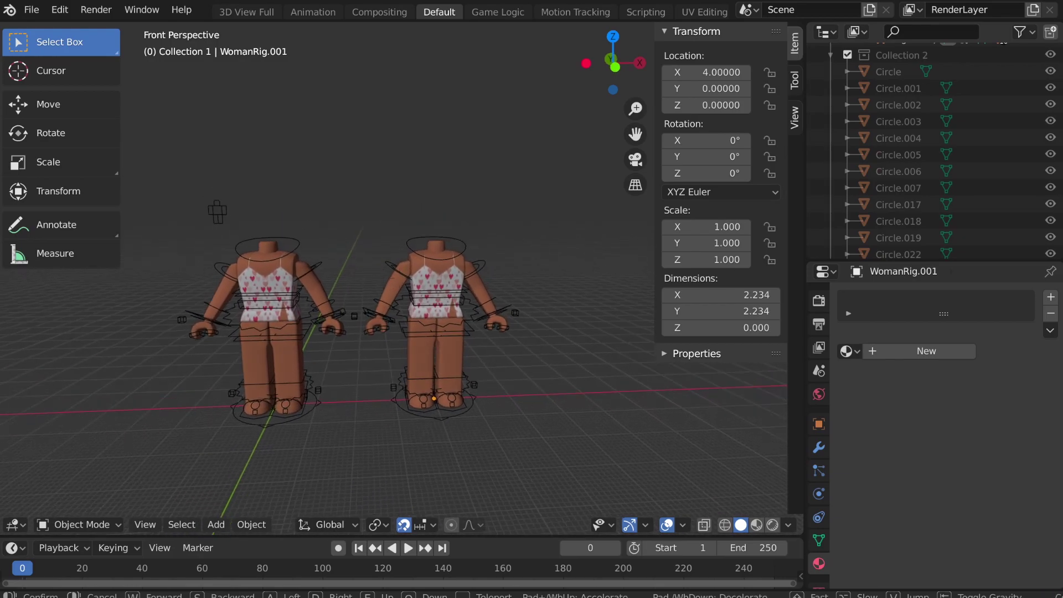
key(w)
key(Return)
drag(34, 46, 42, 70)
click(356, 214)
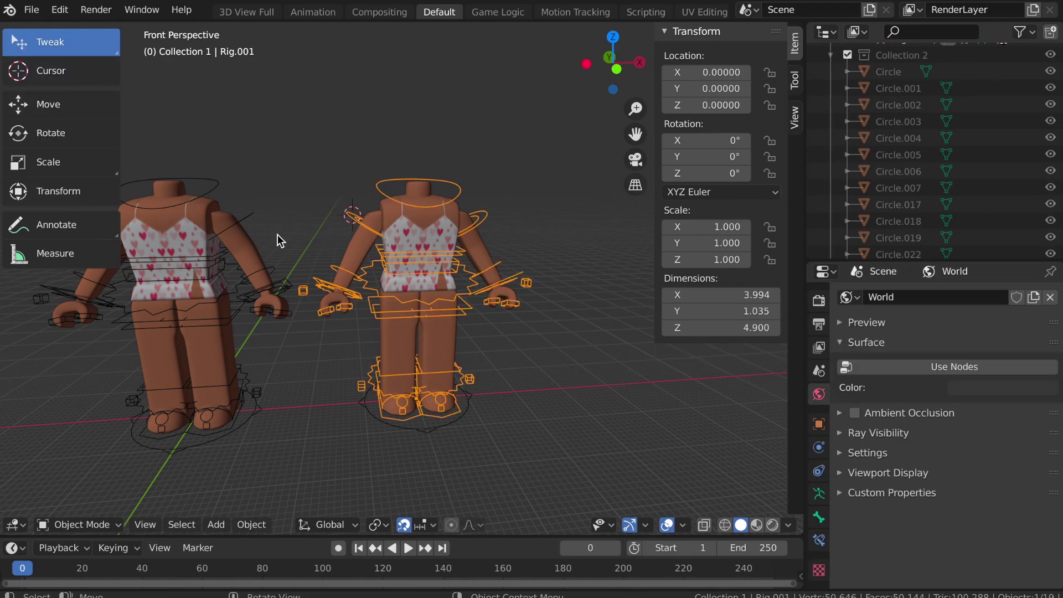
click(68, 524)
click(76, 469)
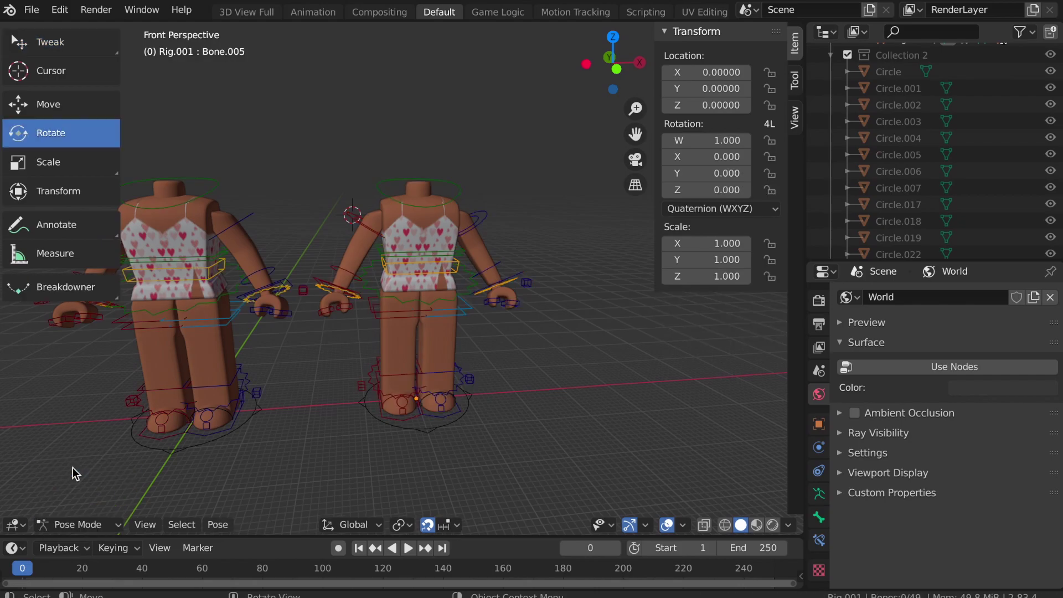
click(342, 272)
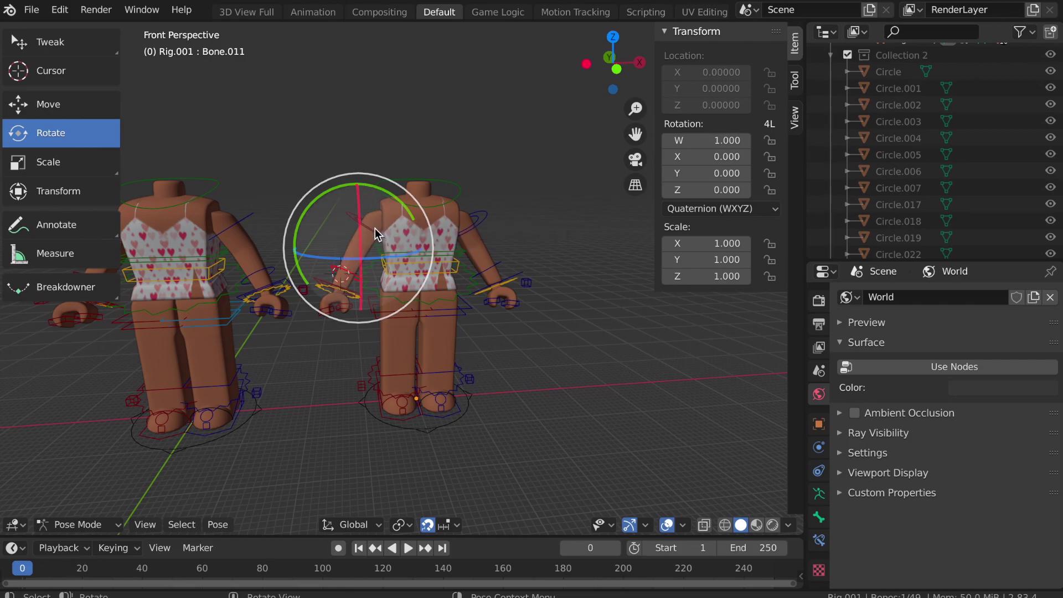
Step: Try rotating the selected arm bone of the duplicated rig, and undo the rotation
drag(330, 231, 395, 238)
key(ctrl+z)
key(ctrl+z)
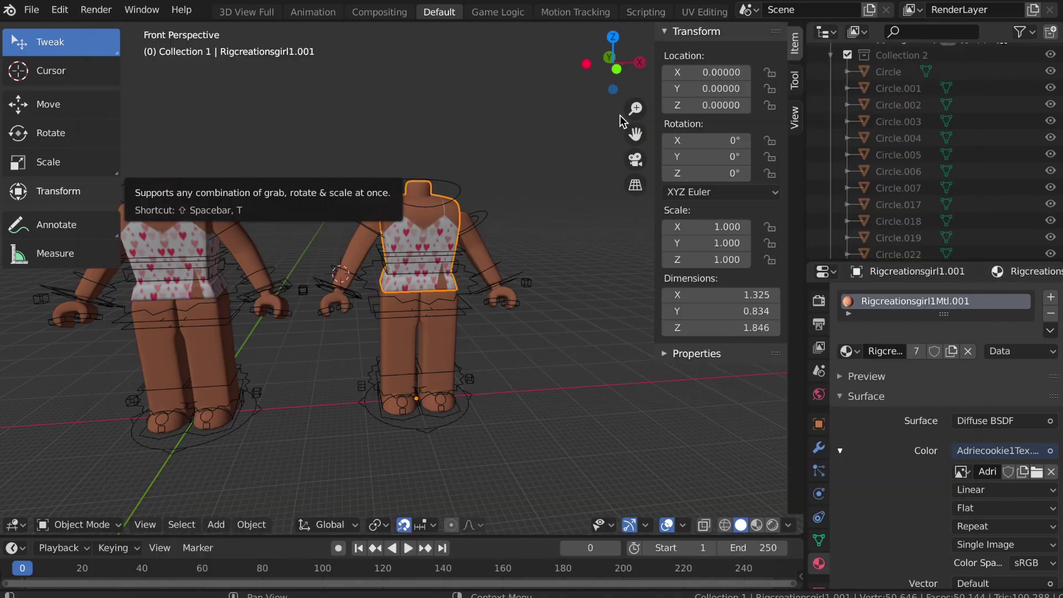
Step: Import adriecookie.obj as a Wavefront OBJ with Split by Group enabled
key(shift+grave)
click(426, 161)
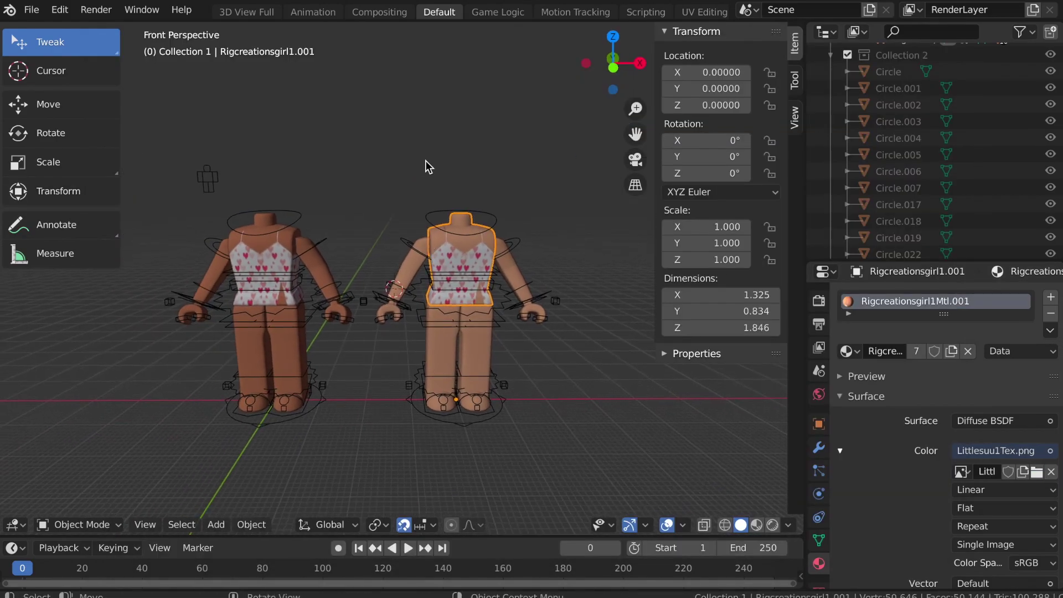
click(31, 10)
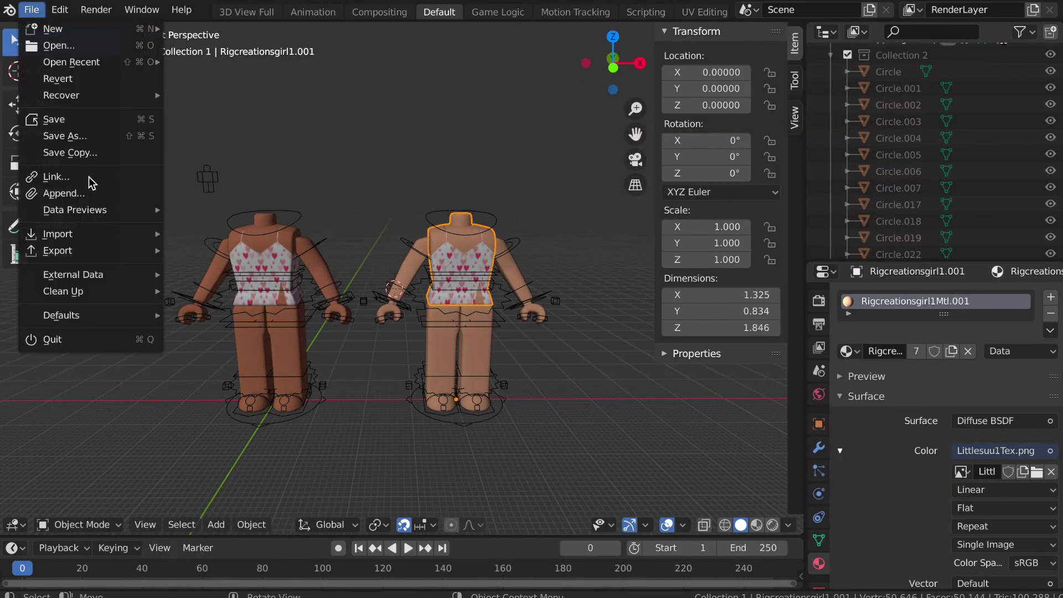
mouse_move(95, 233)
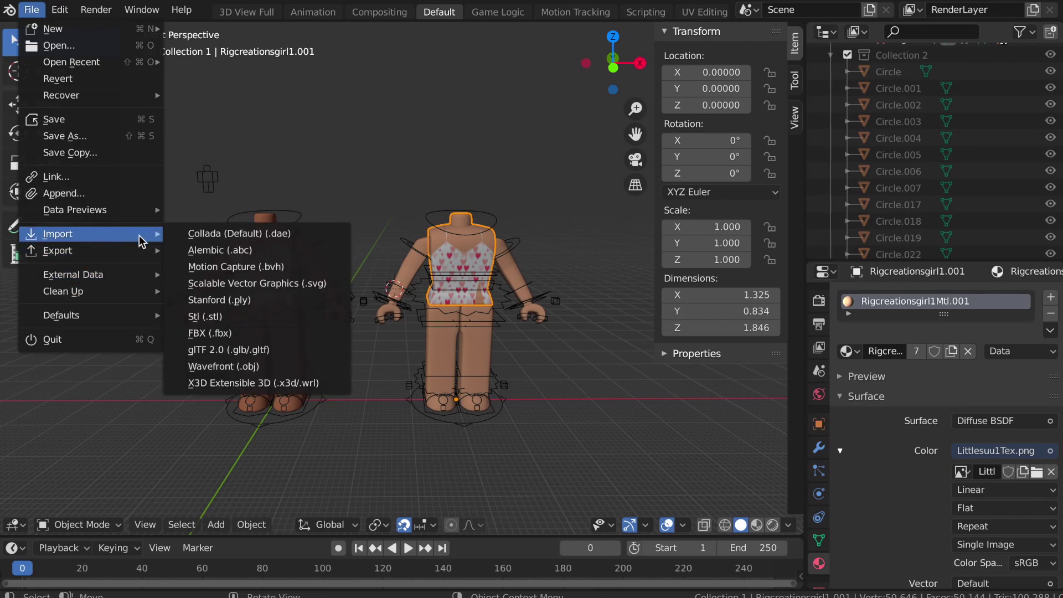
click(212, 366)
click(786, 71)
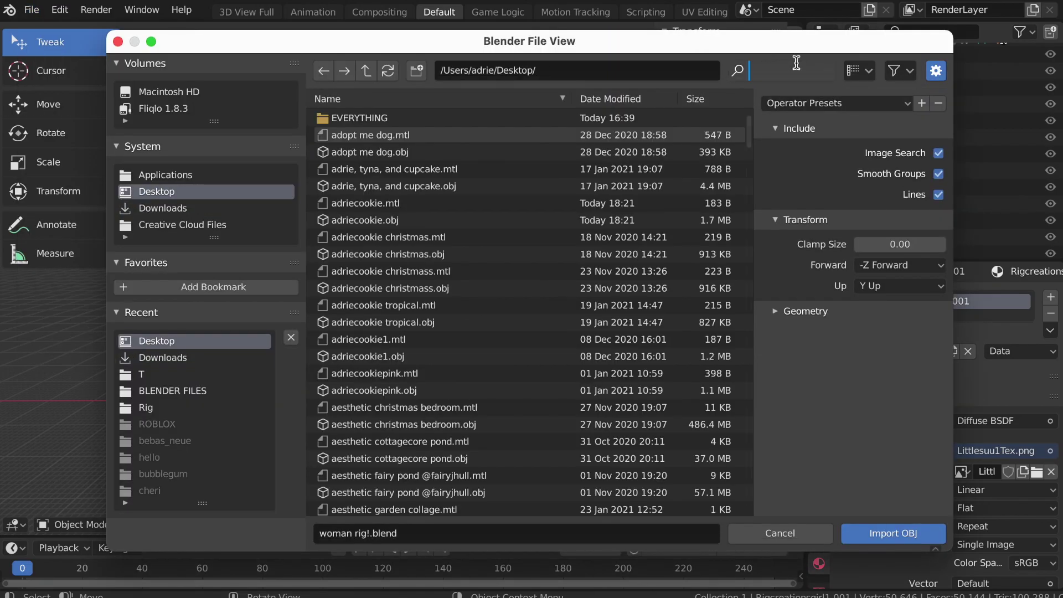
text(adrie)
key(Return)
click(474, 169)
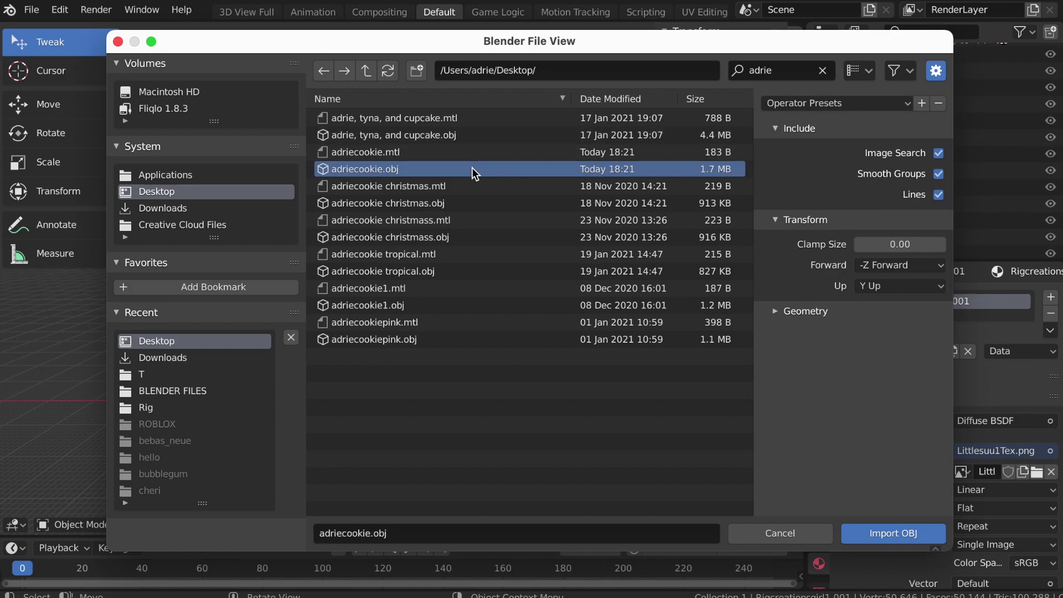
click(806, 311)
click(938, 375)
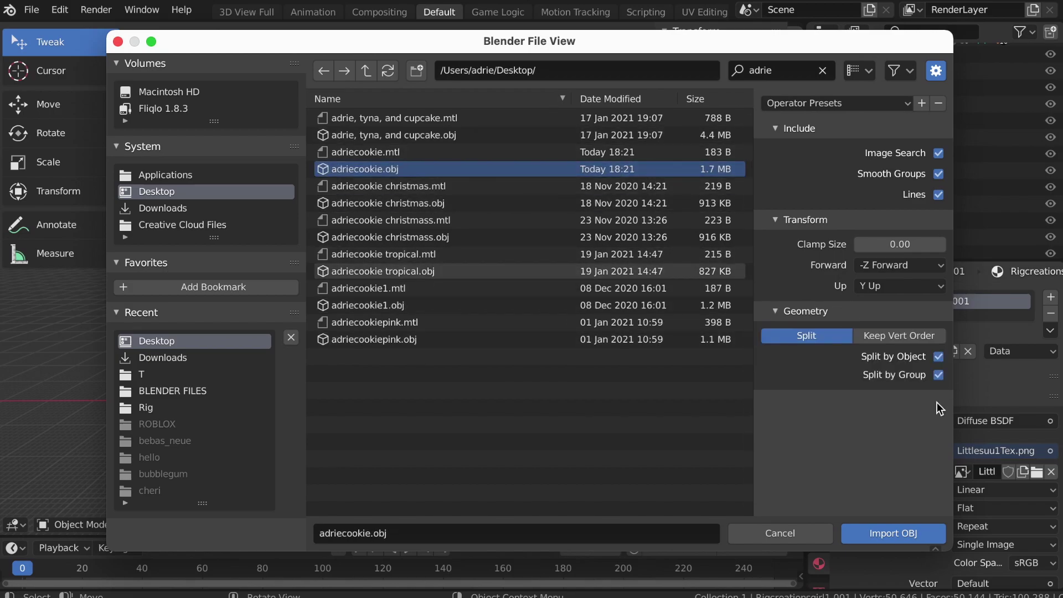
click(892, 532)
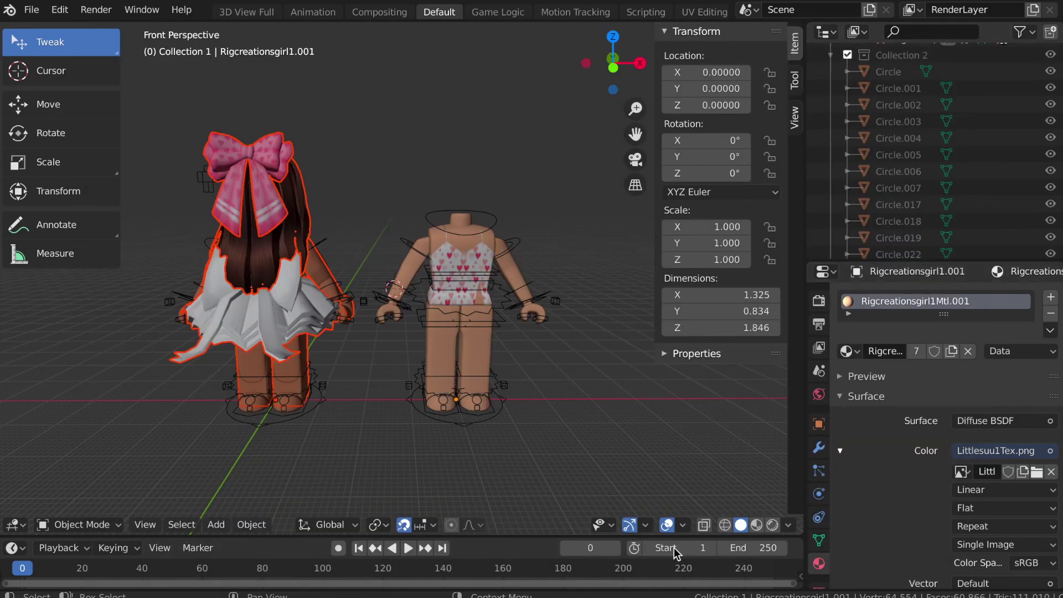
Step: Move the imported character away from the rigs along the X axis to -4
click(60, 106)
drag(338, 399, 188, 398)
key(shift+grave)
click(441, 252)
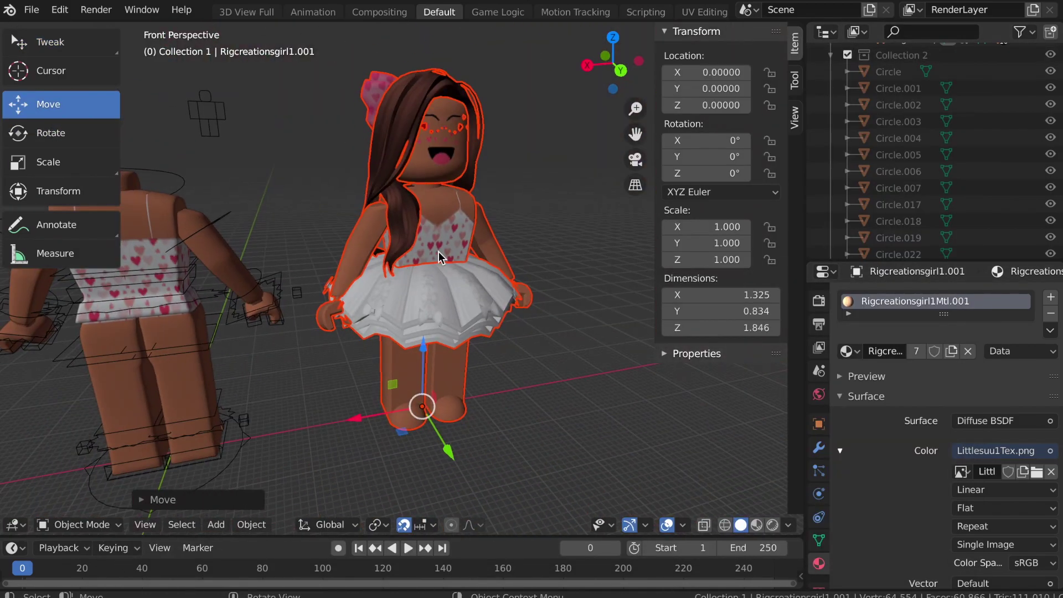
Step: Delete the imported character's torso, arms and legs, keeping the head, hair, accessories and skirt
click(442, 252)
shift+click(354, 276)
shift+click(493, 249)
shift+click(420, 391)
key(x)
click(410, 390)
middle_drag(410, 390, 492, 289)
click(492, 289)
shift+click(435, 121)
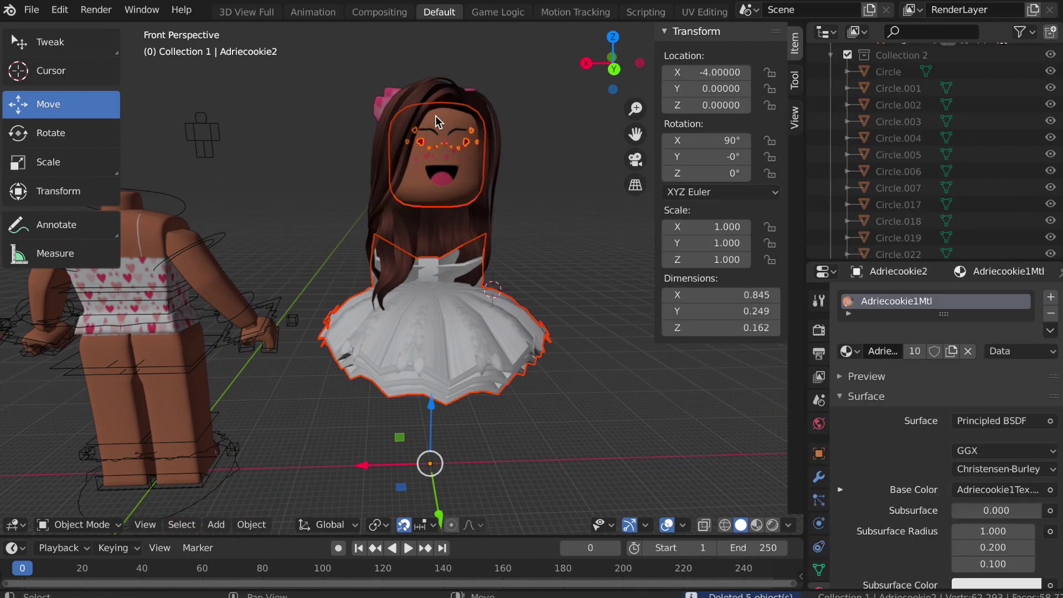
shift+click(432, 103)
key(shift+grave)
key(w)
click(401, 283)
click(401, 282)
key(shift+grave)
click(400, 282)
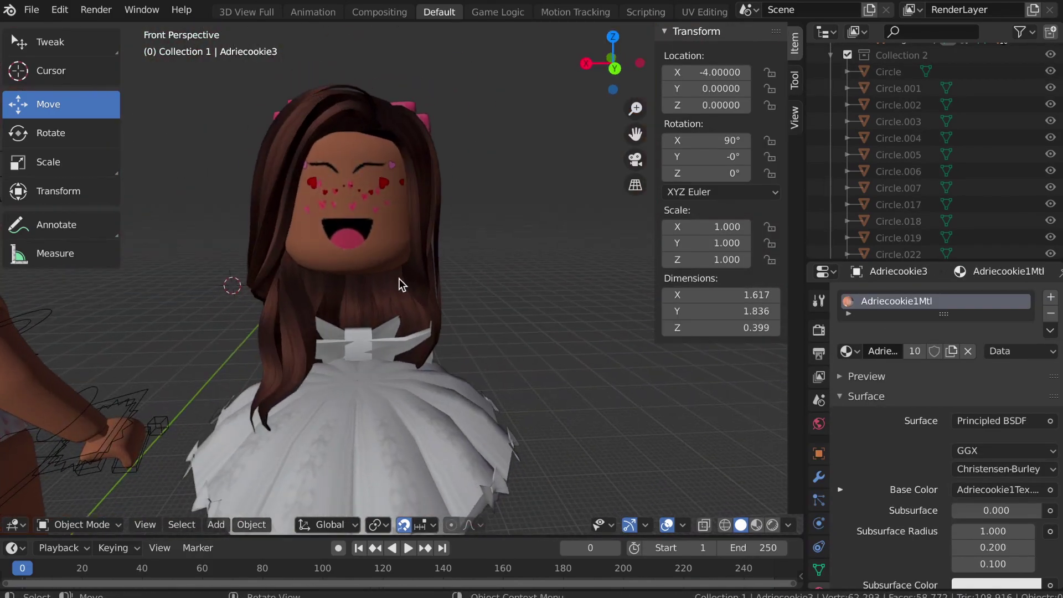
Step: Switch the viewport to rendered shading and give the imported head's material a Diffuse BSDF surface with an Image Texture color
click(772, 524)
click(371, 216)
click(1001, 421)
click(866, 71)
click(1050, 451)
click(659, 310)
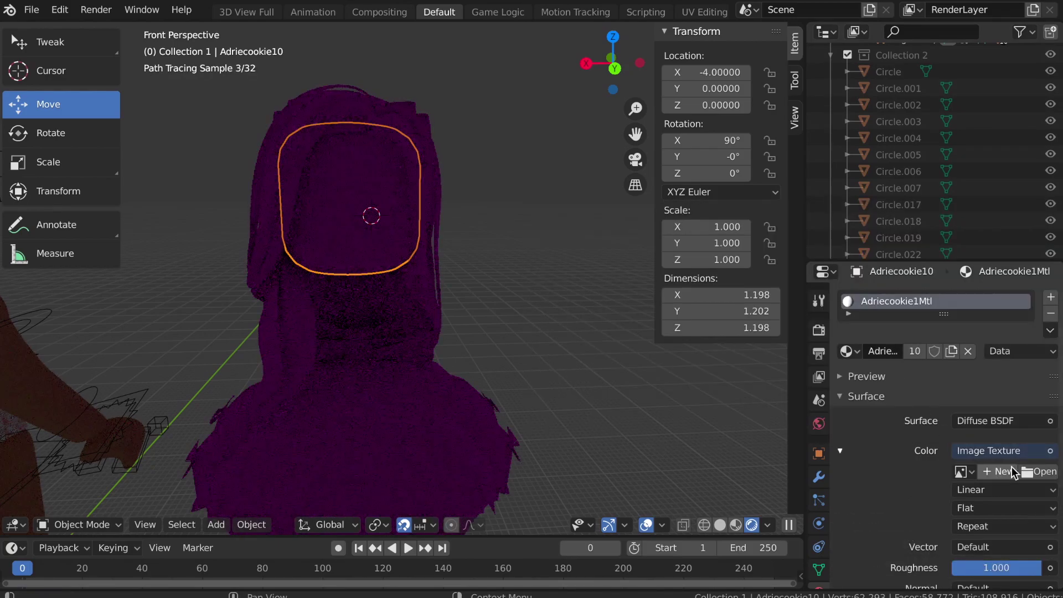
Step: Load Adriecookie1Tex.png as the image texture of the imported head's material
click(1039, 471)
click(780, 71)
text(adrie)
double_click(584, 118)
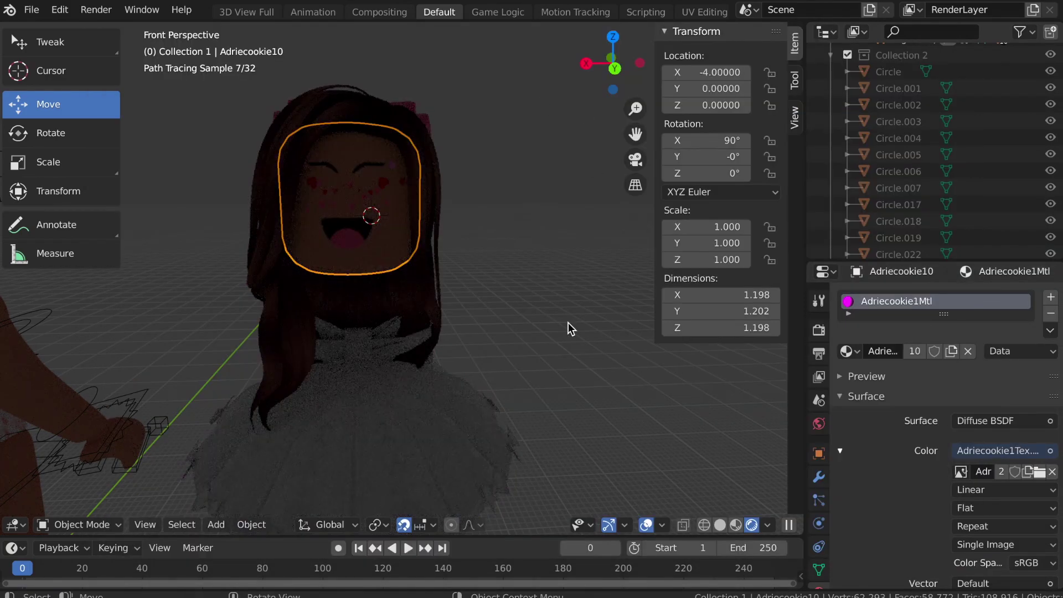
Step: Join the imported head, hair, accessories and skirt into one object and set its origin to geometry
shift+click(432, 260)
shift+click(388, 182)
shift+click(457, 421)
right_click(457, 421)
click(387, 361)
right_click(443, 244)
mouse_move(420, 282)
click(545, 299)
Step: Move the joined head-and-outfit object onto the original rig's body and turn off snapping
drag(309, 242, 191, 242)
middle_drag(191, 242, 66, 242)
drag(233, 241, 338, 242)
click(406, 525)
Step: Rotate the joined head-and-outfit object 180° about the Z axis and show the world settings
click(61, 133)
middle_drag(152, 173, 136, 172)
click(818, 423)
click(550, 201)
Step: Search the OBJ files for "littl" and import the second character
click(31, 9)
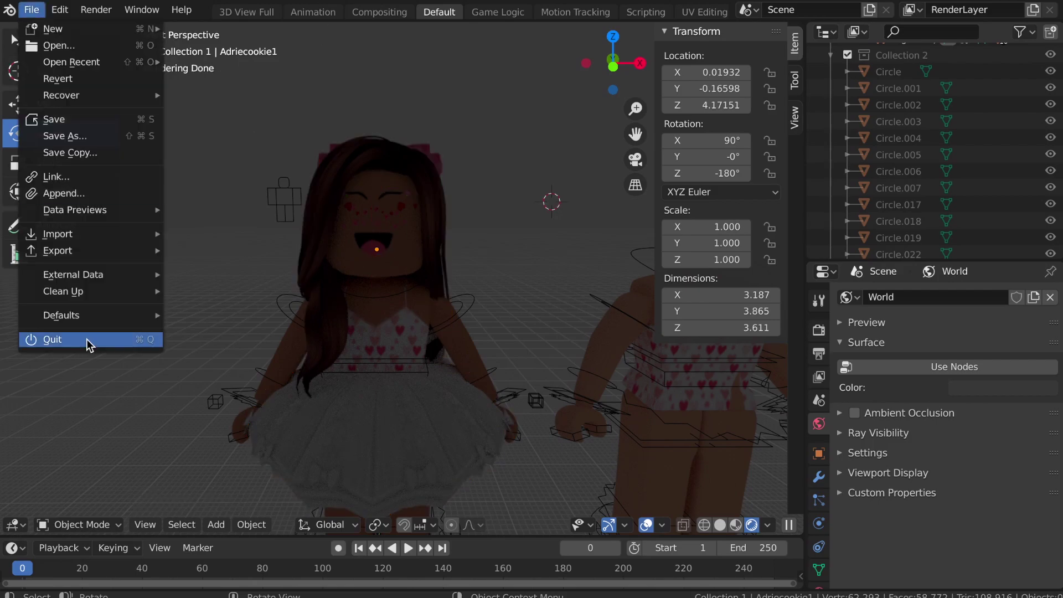
mouse_move(59, 232)
click(222, 366)
click(757, 71)
text(littl)
click(692, 135)
click(805, 311)
click(892, 532)
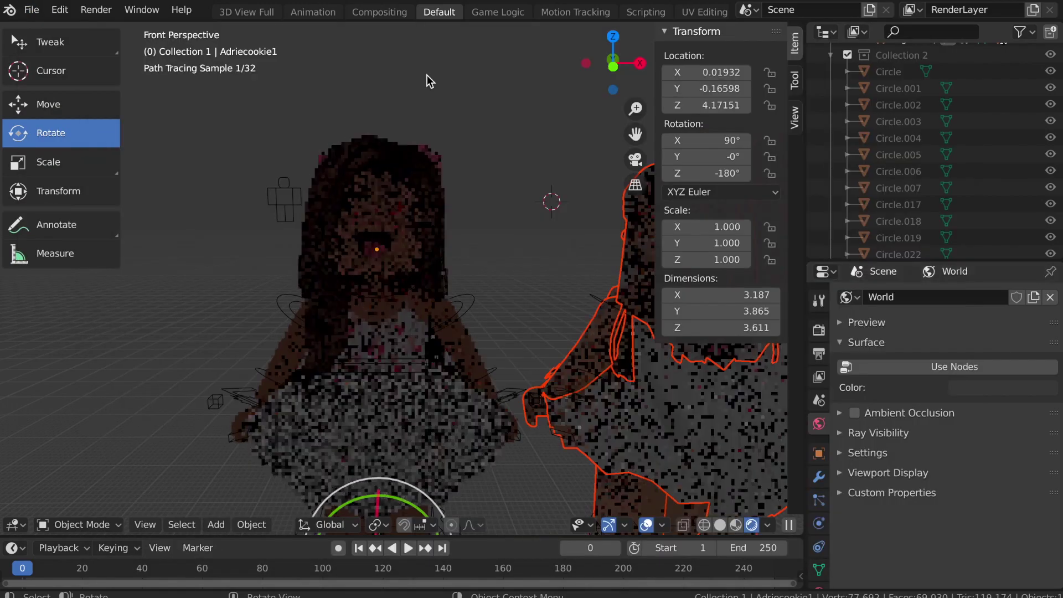
Step: Move the second imported character away from the rigs along the X axis to about -6.99
click(50, 105)
key(shift+grave)
drag(548, 330, 351, 334)
click(359, 332)
shift+click(384, 327)
shift+click(332, 249)
shift+click(407, 254)
key(Delete)
key(ctrl+z)
Step: Delete the second imported character's arms and legs
click(315, 262)
shift+click(360, 327)
shift+click(384, 325)
shift+click(416, 256)
key(Delete)
Step: Give the second imported head's material a Diffuse BSDF surface with an Image Texture color
key(shift+grave)
key(w)
click(430, 187)
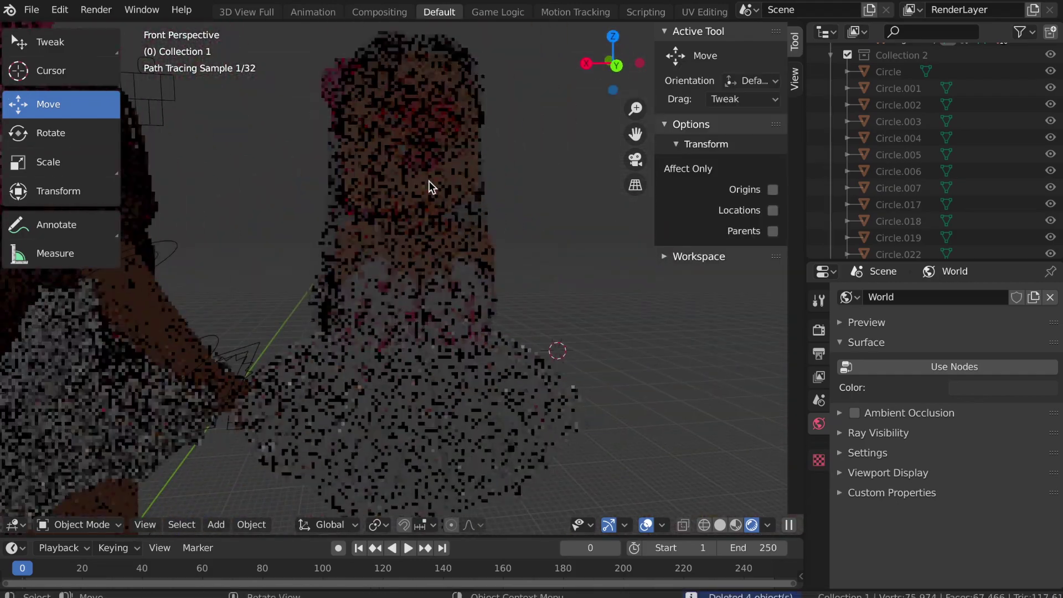
click(428, 150)
scroll(820, 501, down, 3)
click(818, 540)
click(1000, 419)
click(865, 76)
Step: Load Littlesuu1Tex.png as the image texture of the second imported head's material
click(1039, 472)
click(775, 68)
text(lit)
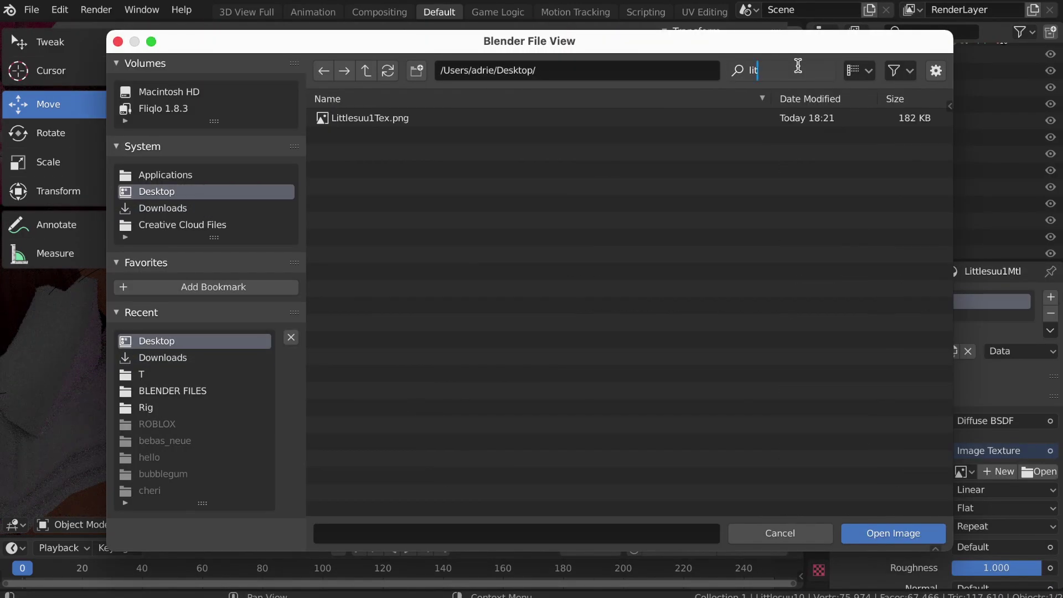
double_click(459, 117)
Step: Delete the second imported torso and join the remaining head, hair, accessories and skirt into one object
scroll(448, 277, down, 2)
click(441, 265)
shift+click(380, 88)
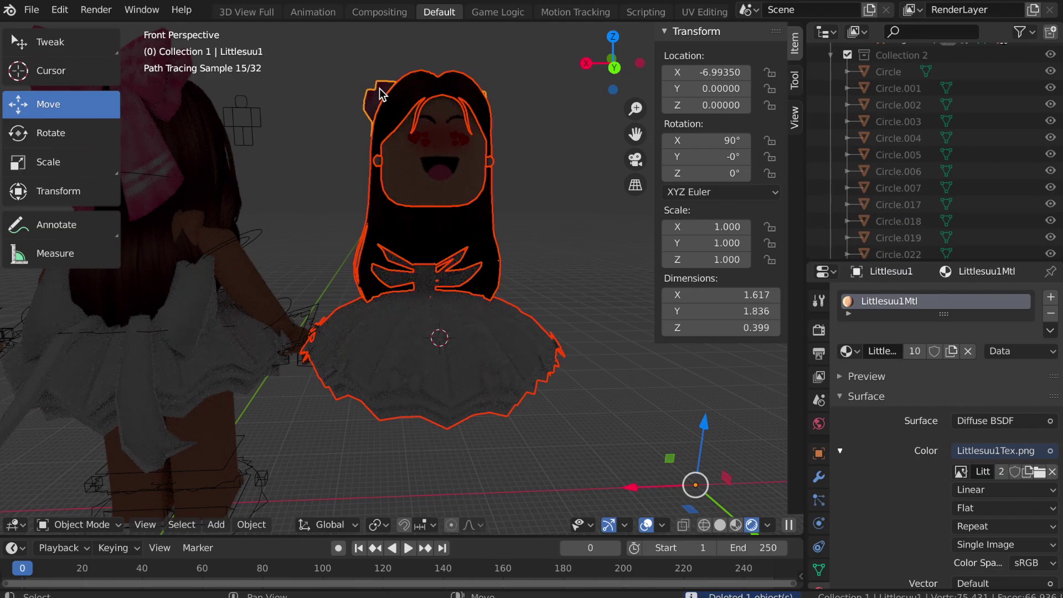
right_click(410, 295)
click(410, 290)
Step: Set the second joined object's origin to geometry and move it onto the duplicated rig's body
right_click(415, 293)
click(551, 301)
drag(360, 175, 5, 169)
key(shift+grave)
click(401, 278)
drag(593, 228, 190, 224)
middle_drag(190, 224, 443, 233)
Step: Rotate the second head-and-outfit object 180° about the Z axis and nudge it along X to about 3.989
click(61, 133)
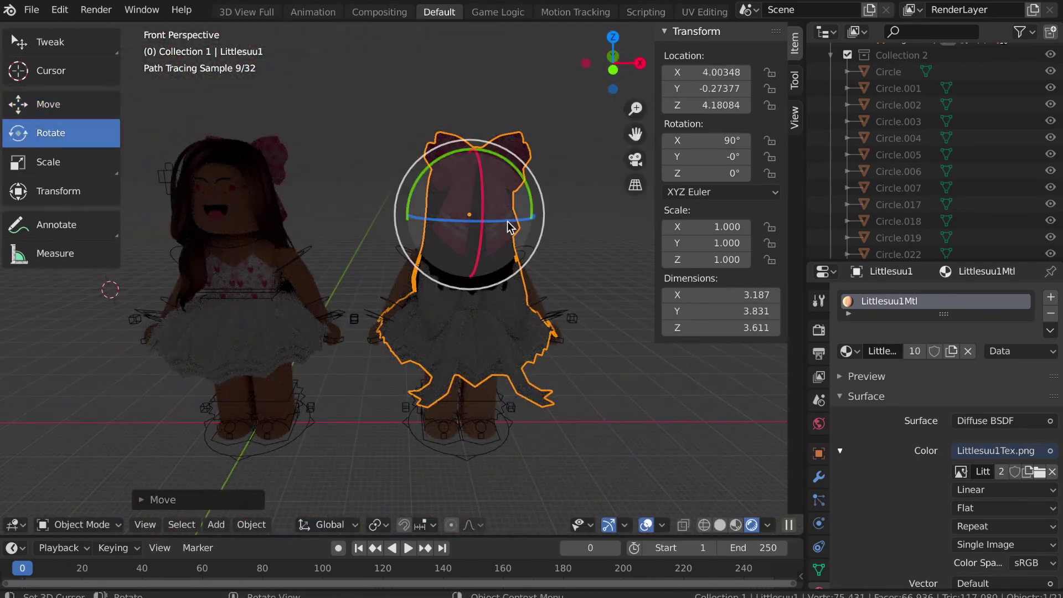
drag(510, 225, 340, 182)
click(61, 104)
click(534, 208)
drag(543, 215, 541, 216)
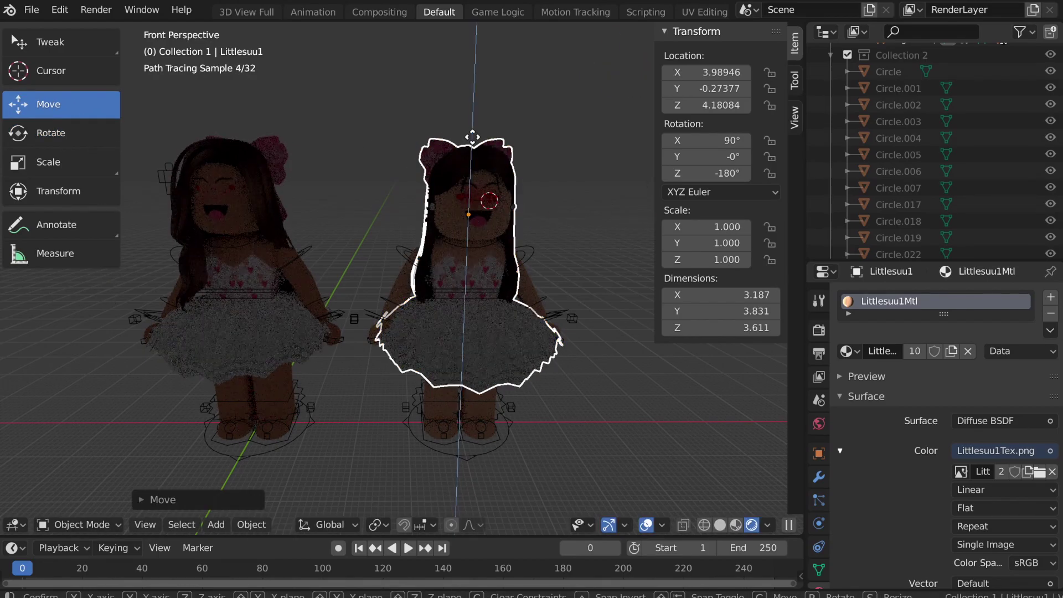
drag(473, 140, 473, 137)
Step: Fine-tune the second head-and-outfit object's position from several angles so that it fits the duplicated rig's body
key(shift+grave)
key(w)
key(Escape)
key(g)
drag(479, 232, 480, 232)
key(shift+grave)
key(w)
click(360, 176)
drag(359, 177, 266, 168)
key(shift+grave)
click(400, 277)
drag(496, 201, 500, 216)
key(shift+grave)
click(400, 277)
Step: Reposition the first head-and-outfit object on the original rig at about X -0.015 and Y 0.187, and deselect it
click(465, 215)
key(shift+grave)
click(399, 277)
drag(355, 197, 329, 197)
key(shift+grave)
click(399, 277)
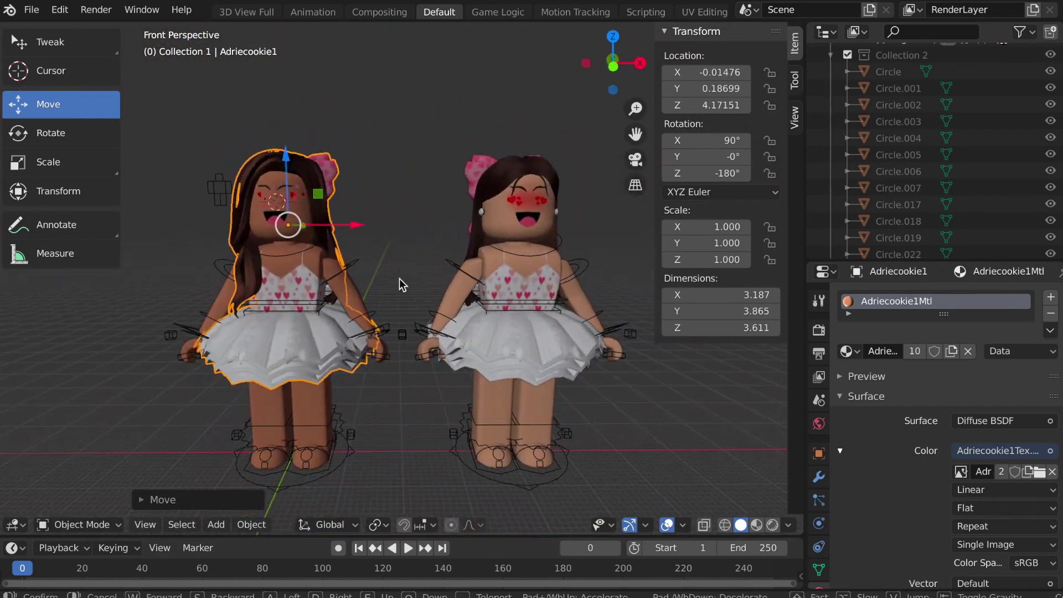
click(418, 219)
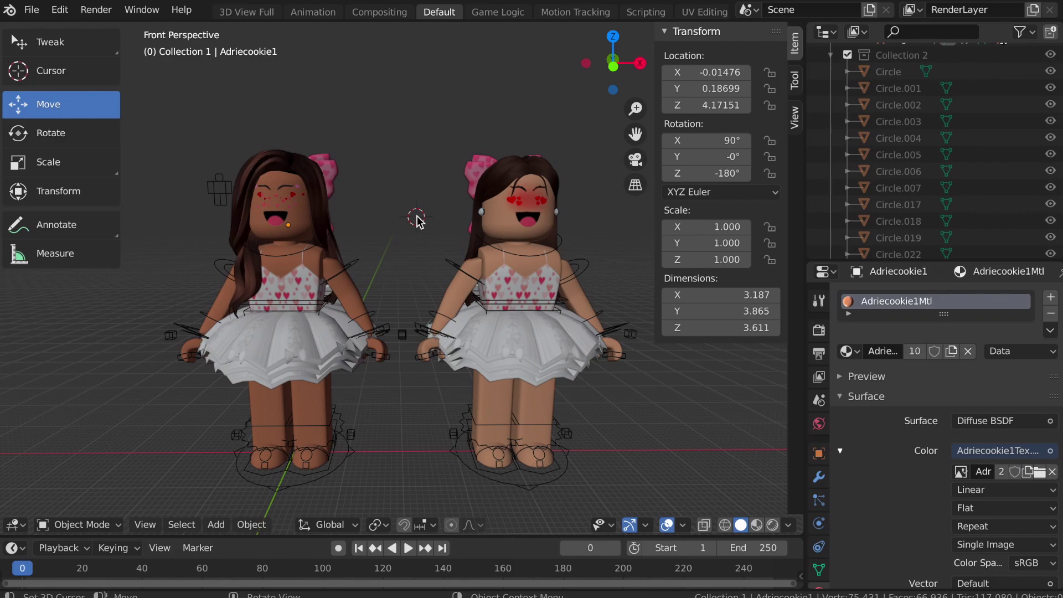
Step: Search the OBJ files for "vday" and import aesthetic vday cafe.obj with Split by Group enabled
click(29, 15)
click(211, 366)
click(795, 70)
text(vday)
click(435, 134)
click(881, 315)
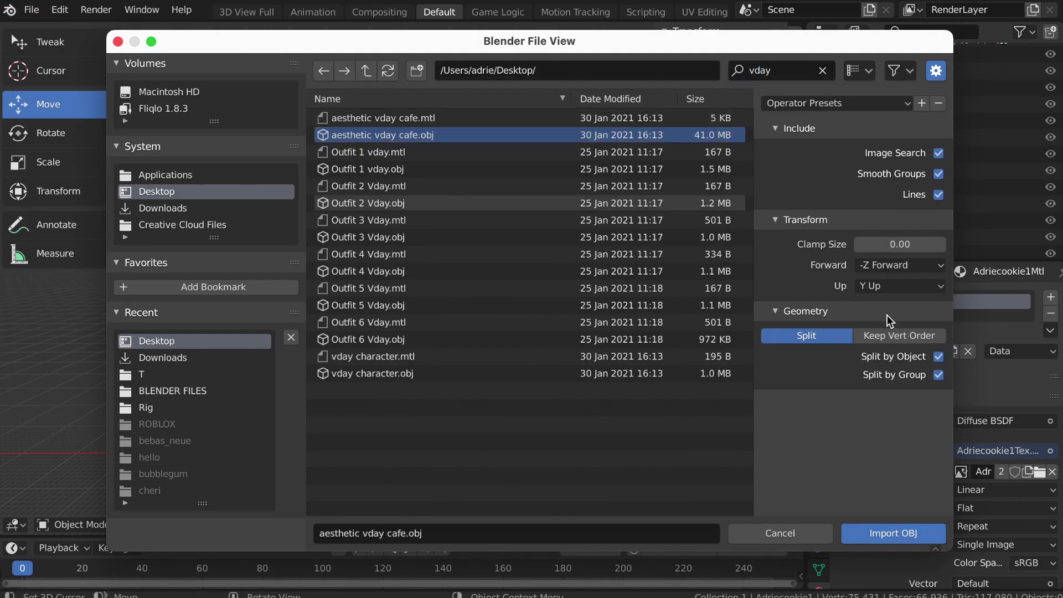
click(902, 533)
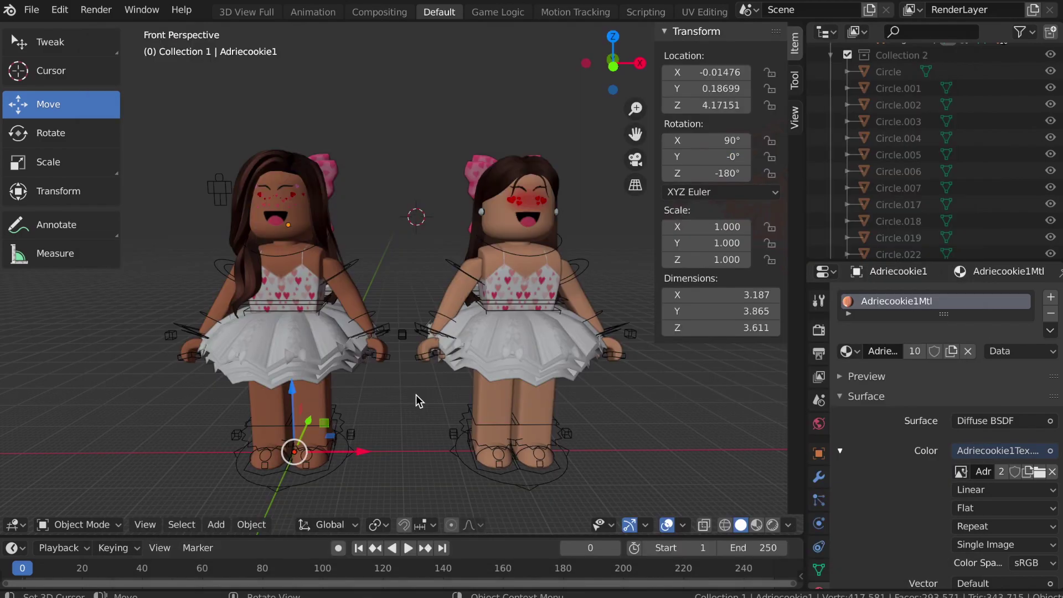
Step: Box-select the whole imported cafe and set the origins of its parts to geometry
drag(60, 42, 91, 111)
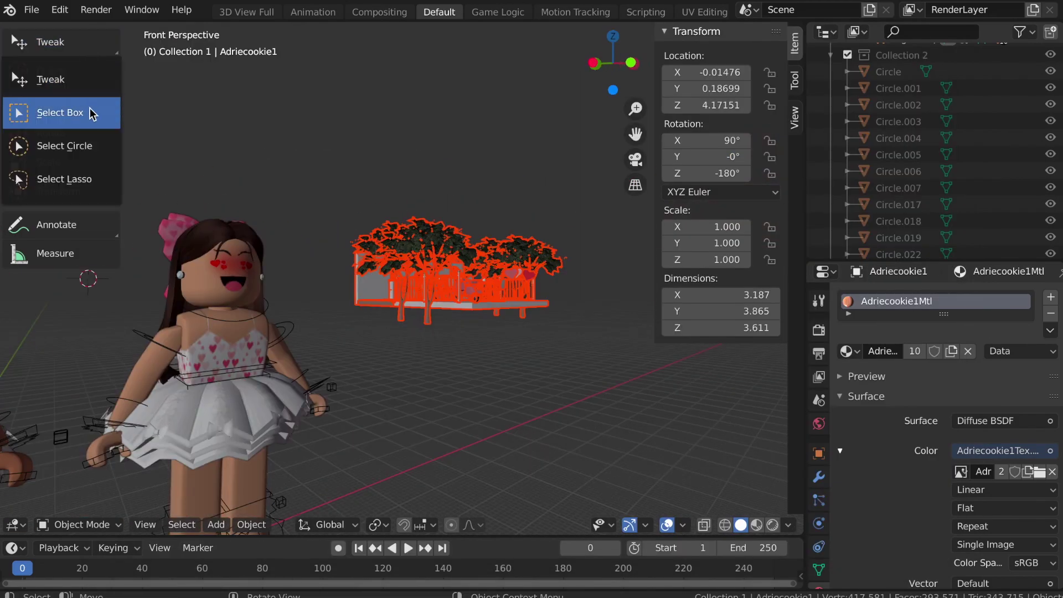
click(90, 112)
drag(340, 127, 595, 363)
right_click(471, 307)
mouse_move(459, 244)
click(641, 261)
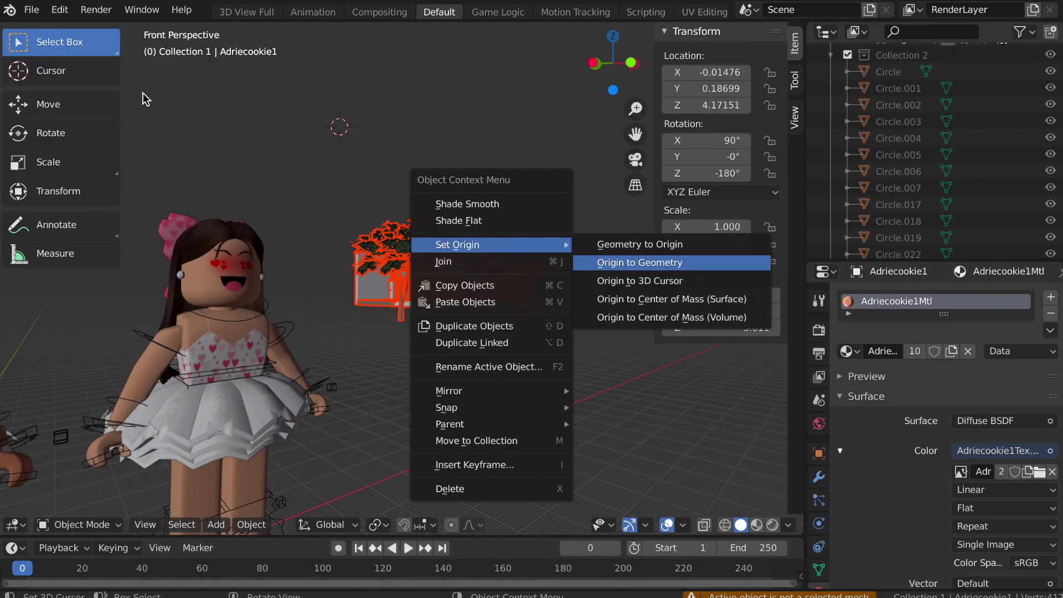
Step: Select all parts of the imported cafe and move them together next to the two characters
click(58, 103)
key(w)
key(w)
key(shift+grave)
key(w)
key(w)
key(shift+grave)
key(s)
click(402, 278)
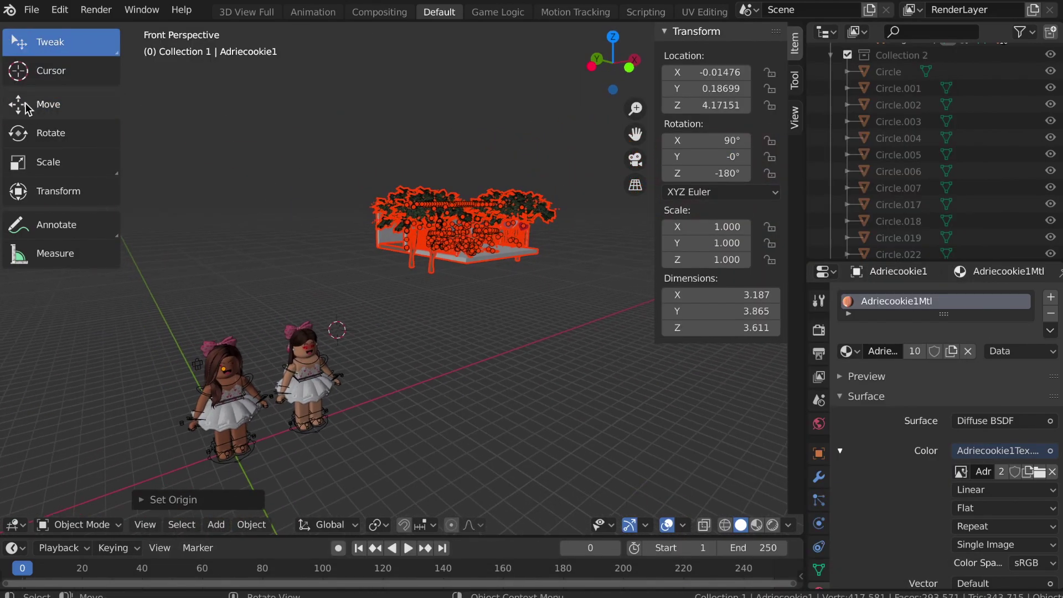
key(ctrl+z)
key(w)
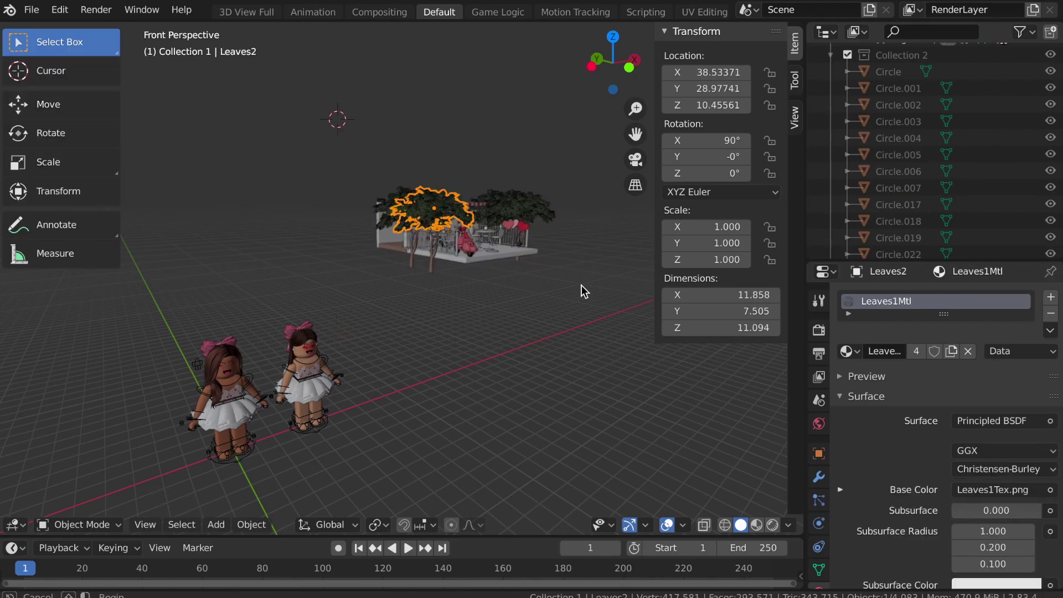
drag(581, 291, 357, 171)
click(34, 104)
key(shift+grave)
drag(504, 247, 391, 382)
key(s)
click(402, 278)
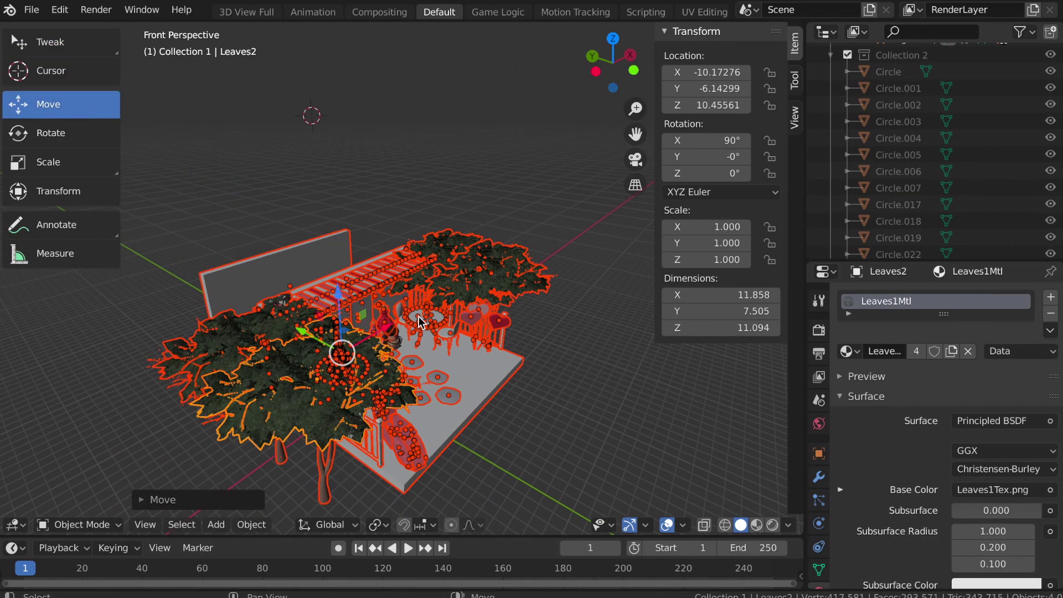
Step: Lower the cafe, rotate it to about -44.3° around Z and move it so both characters stand on its floor
key(shift+grave)
key(w)
click(402, 278)
drag(338, 179, 338, 259)
drag(360, 310, 382, 304)
click(51, 133)
click(48, 104)
drag(396, 310, 544, 284)
key(shift+grave)
key(w)
click(402, 278)
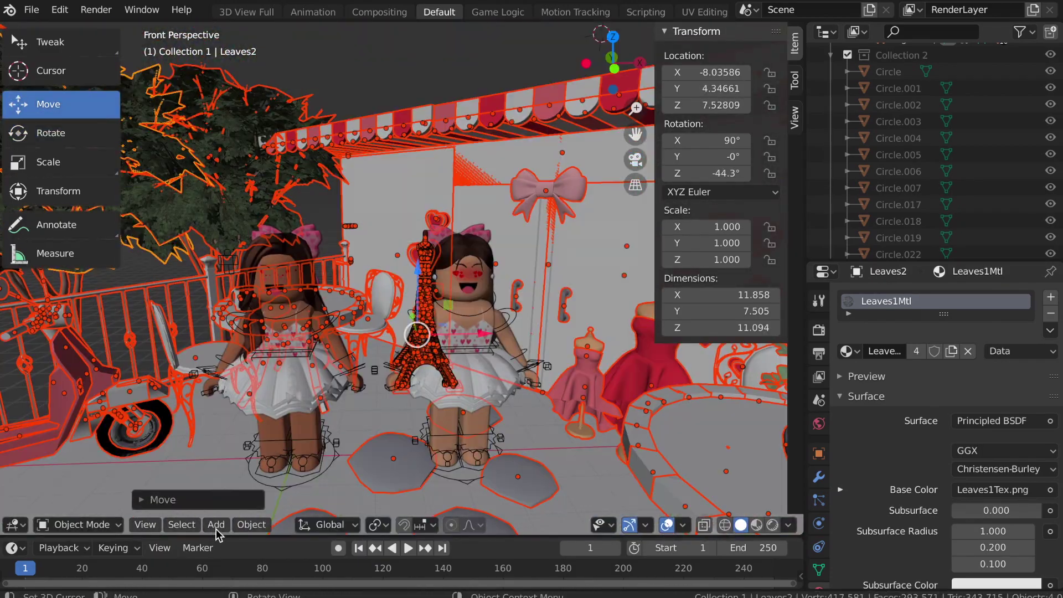
Step: Add an Environment Texture to the world color and load an HDR image found by searching for "hdr"
click(434, 132)
click(818, 422)
click(974, 367)
click(1049, 396)
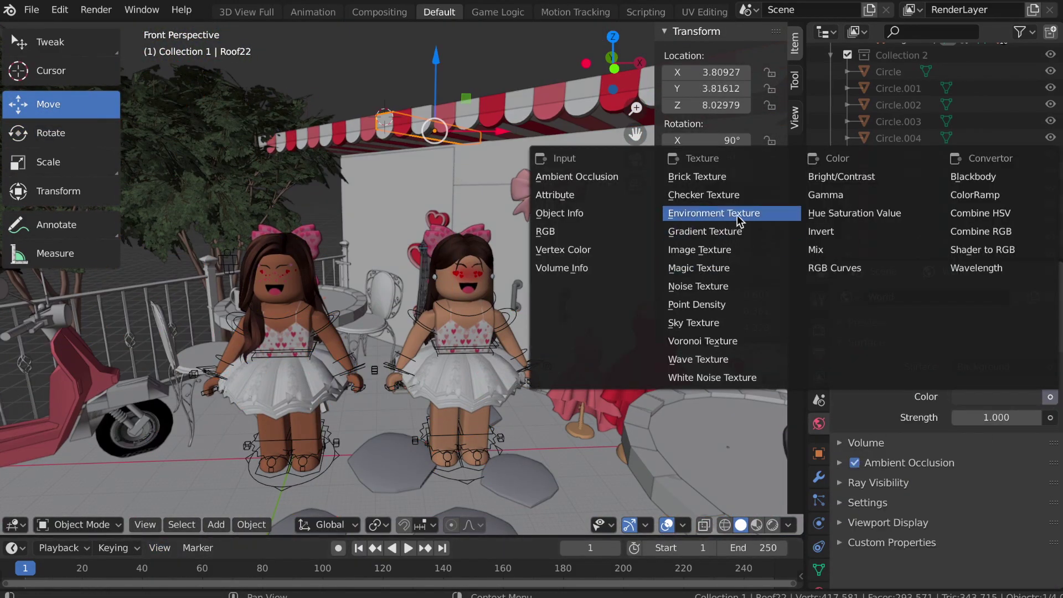
click(728, 218)
click(1038, 417)
click(737, 72)
text(hdr)
click(447, 131)
double_click(447, 131)
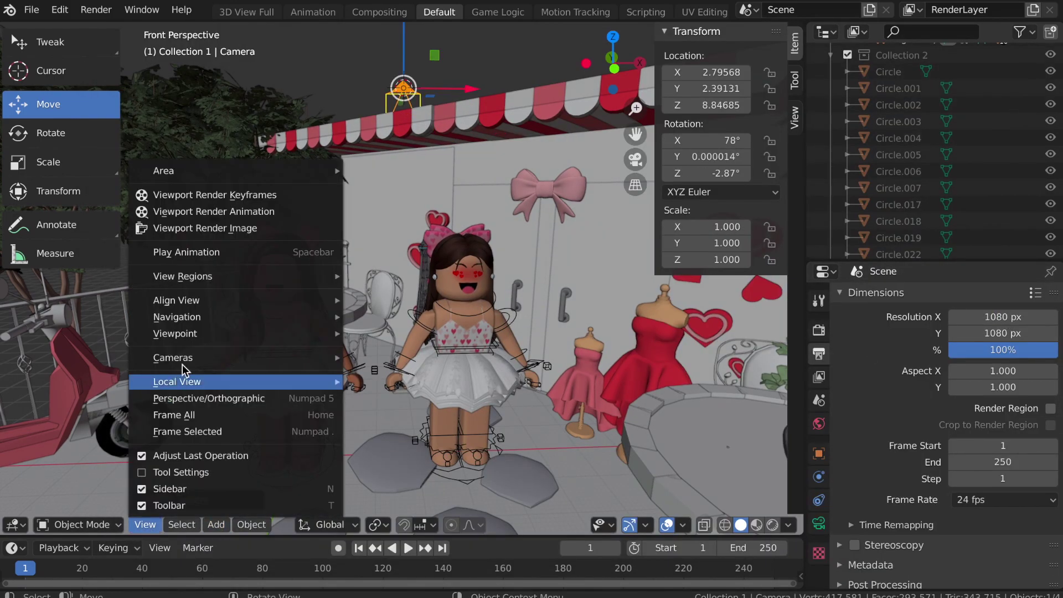
Step: Add a camera, look through it at the characters, and set the render resolution to 2000 by 2000 px
click(388, 423)
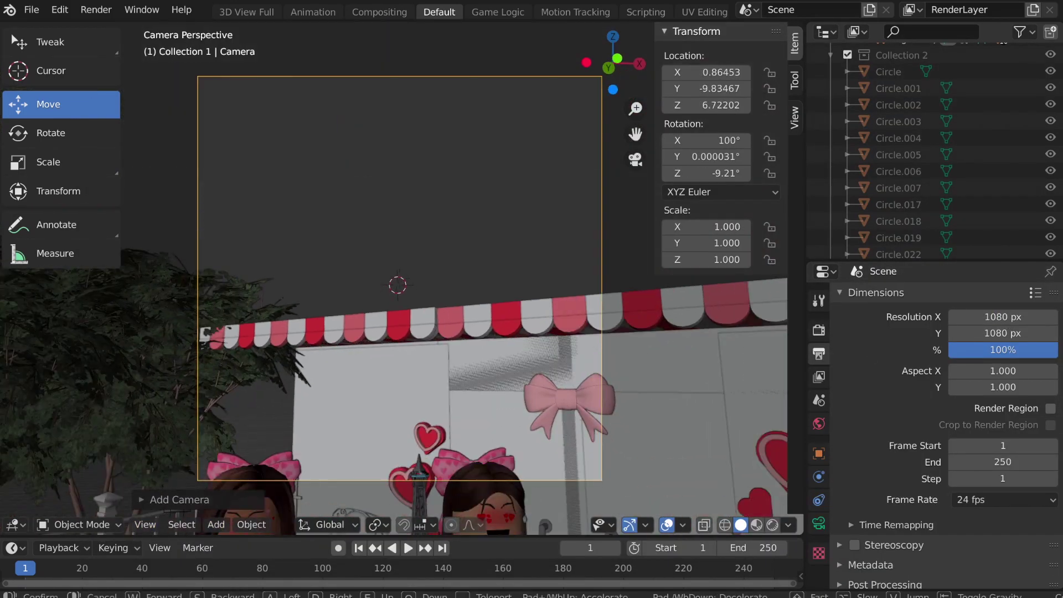
text(00)
key(Return)
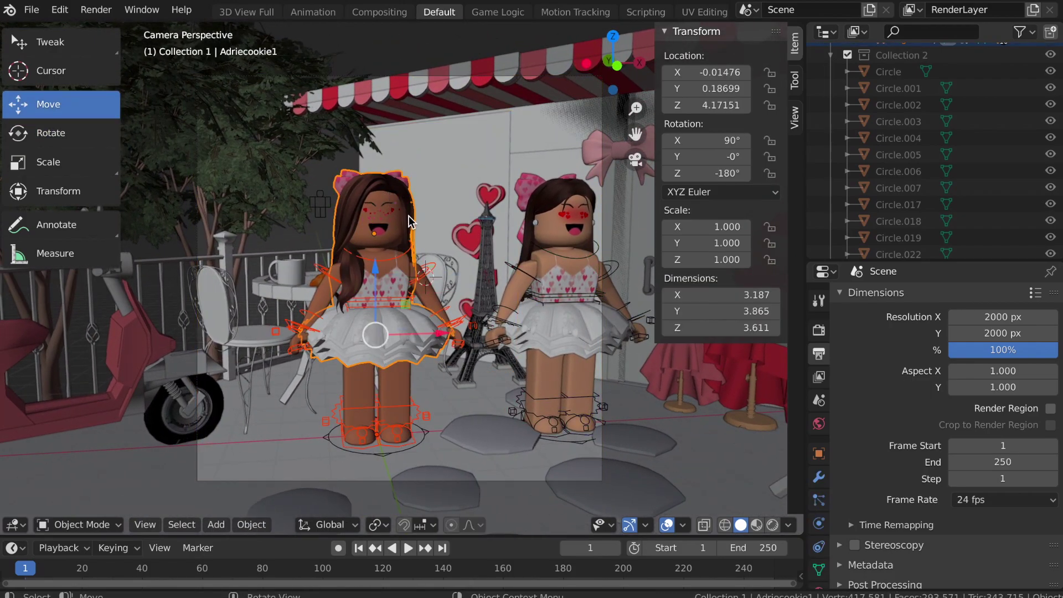
Step: Move the two rigs with their outfits close together side by side, and shift both characters out onto open ground beside the cafe
click(375, 367)
drag(375, 368, 327, 387)
click(571, 219)
click(577, 444)
drag(614, 359, 526, 358)
drag(460, 349, 470, 379)
drag(534, 374, 508, 392)
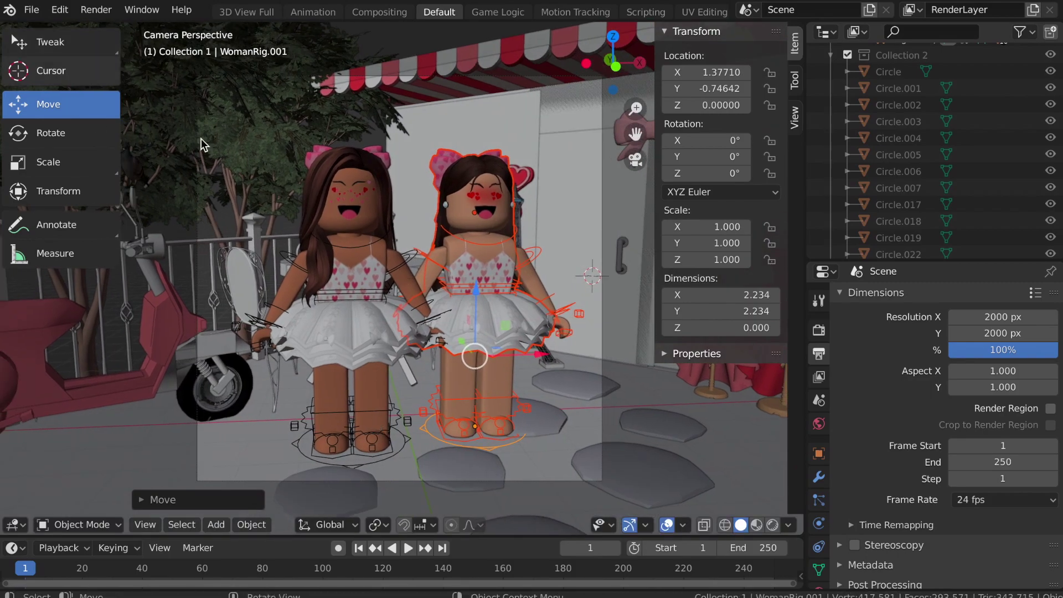
click(349, 191)
key(ctrl+Tab)
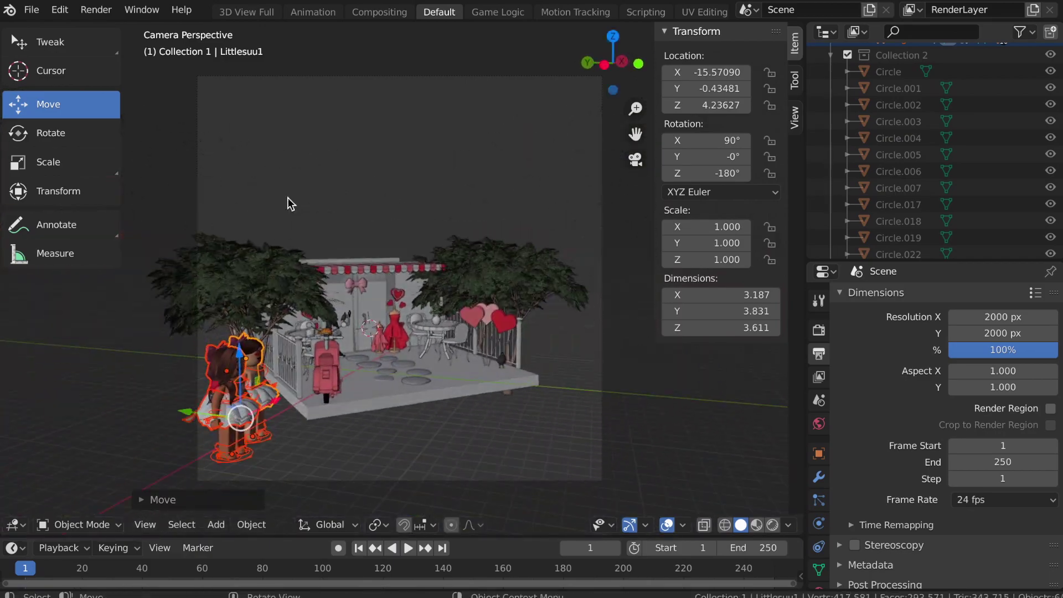
Step: Box-select the whole cafe and move and rotate it around the two characters so it forms their backdrop in the camera frame
key(w)
middle_drag(399, 284, 399, 357)
drag(214, 154, 576, 403)
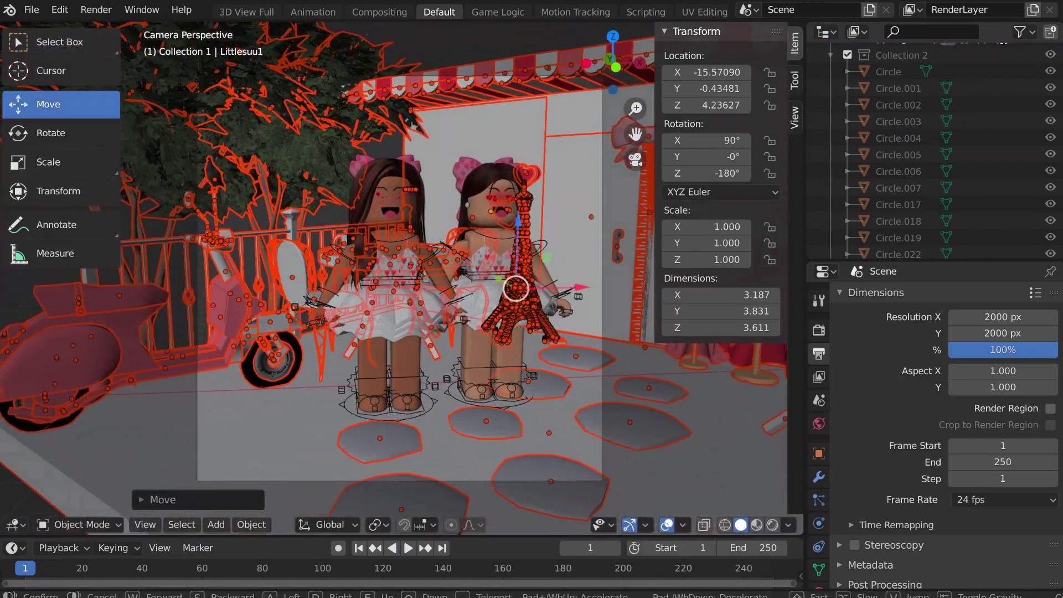
key(g)
key(x)
key(shift+space)
key(r)
key(w)
key(Return)
drag(531, 310, 498, 306)
key(shift+space)
key(g)
drag(523, 296, 544, 304)
drag(630, 308, 607, 307)
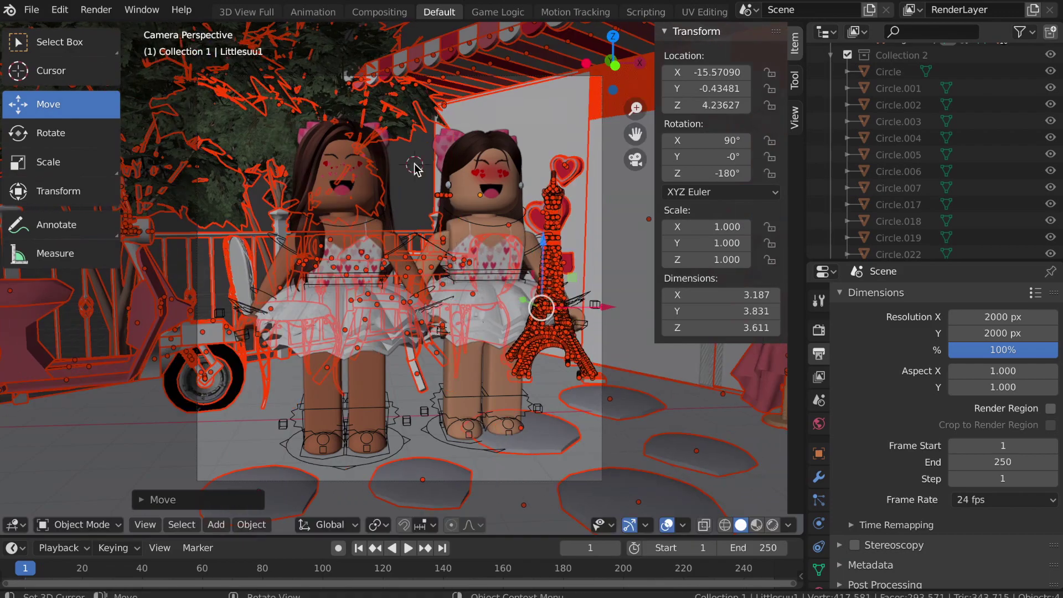
Step: Deselect the cafe, put the original rig in Pose Mode, and try rotating its inner upper-arm bone
drag(60, 42, 145, 42)
click(495, 272)
key(ctrl+Tab)
click(73, 135)
drag(480, 322, 508, 369)
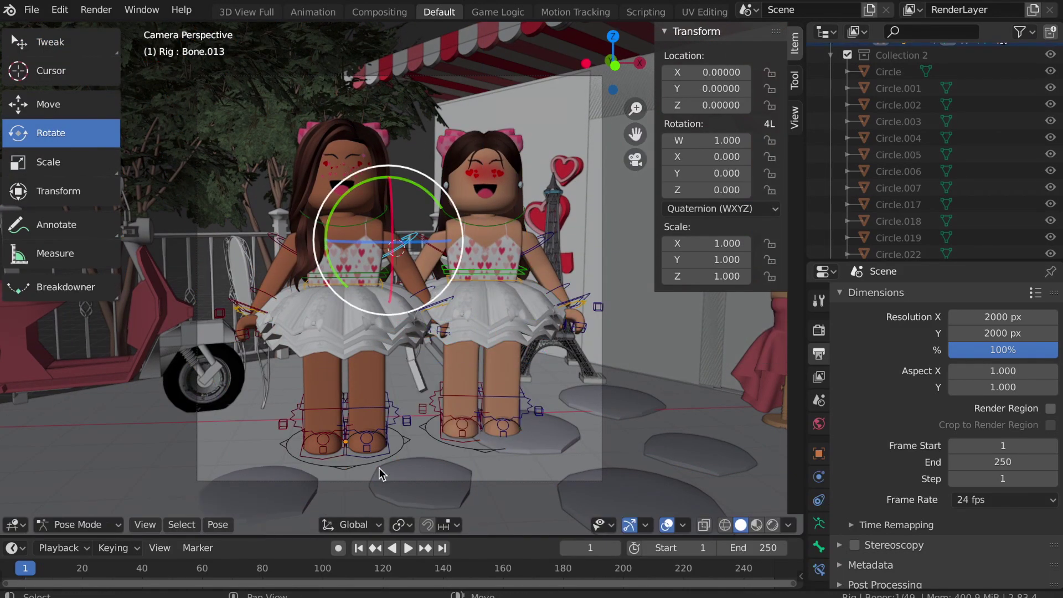
click(371, 148)
click(371, 148)
click(370, 148)
click(371, 148)
drag(362, 150, 376, 159)
Step: Bring the croissant from the cafe table to the first character's inner hand, rotated upright and scaled to 0.790
click(462, 190)
mouse_move(495, 163)
mouse_down()
mouse_move(507, 159)
mouse_move(501, 165)
mouse_up()
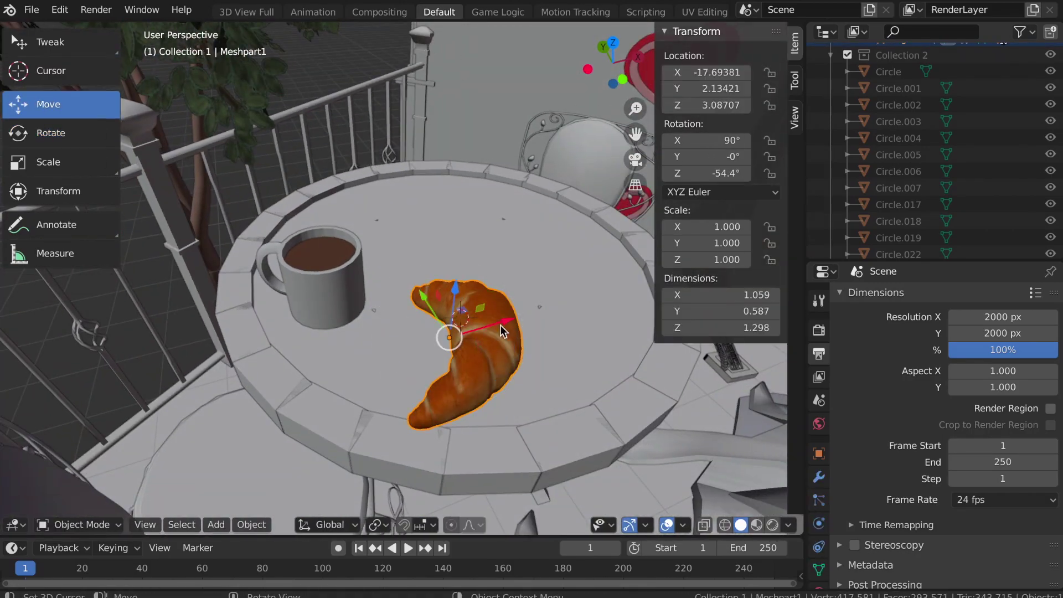
key(shift+grave)
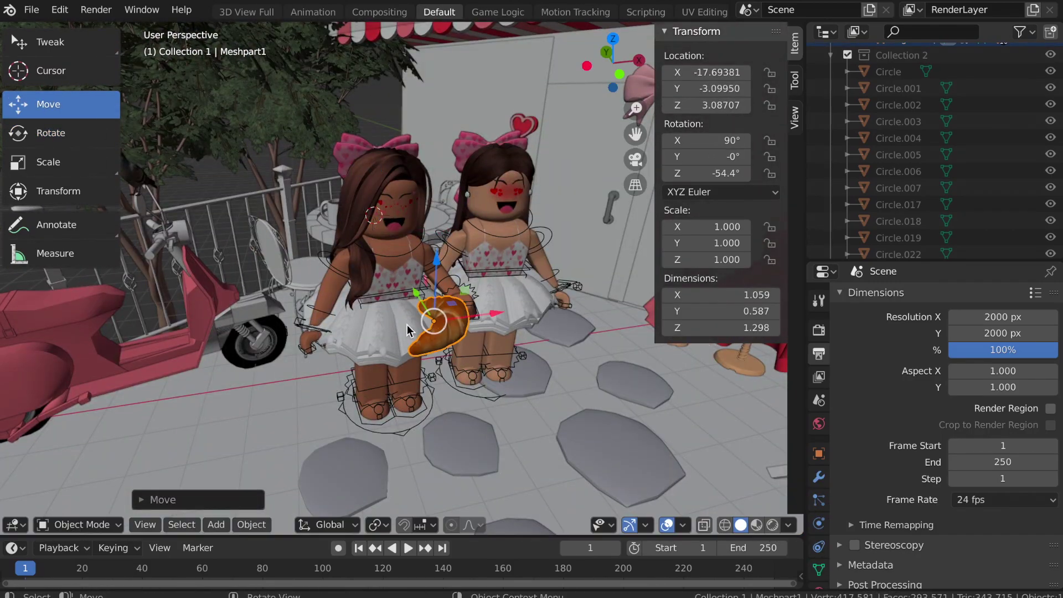
drag(495, 311, 512, 310)
key(r)
key(r)
click(442, 303)
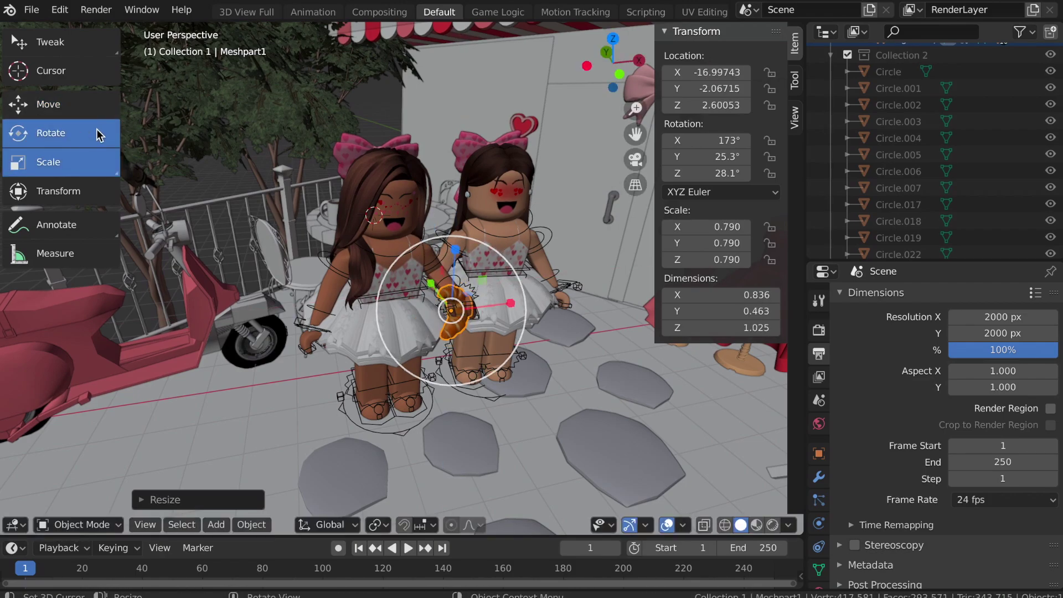
Step: Raise the croissant to about Z 3.61 as seen by the camera and bend the first character's inner arm up to it
click(145, 524)
click(343, 350)
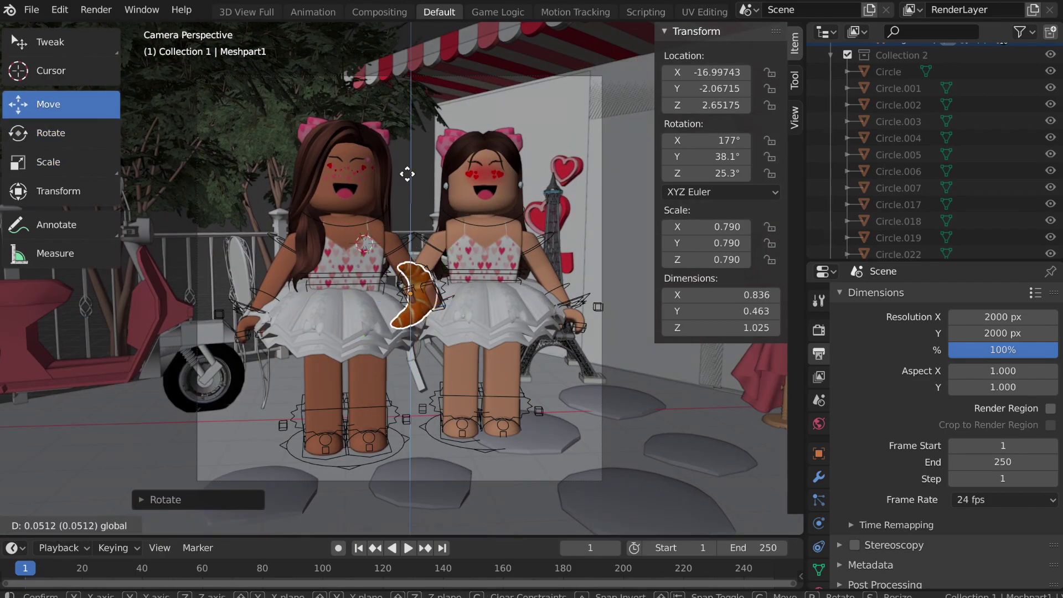
key(r)
key(r)
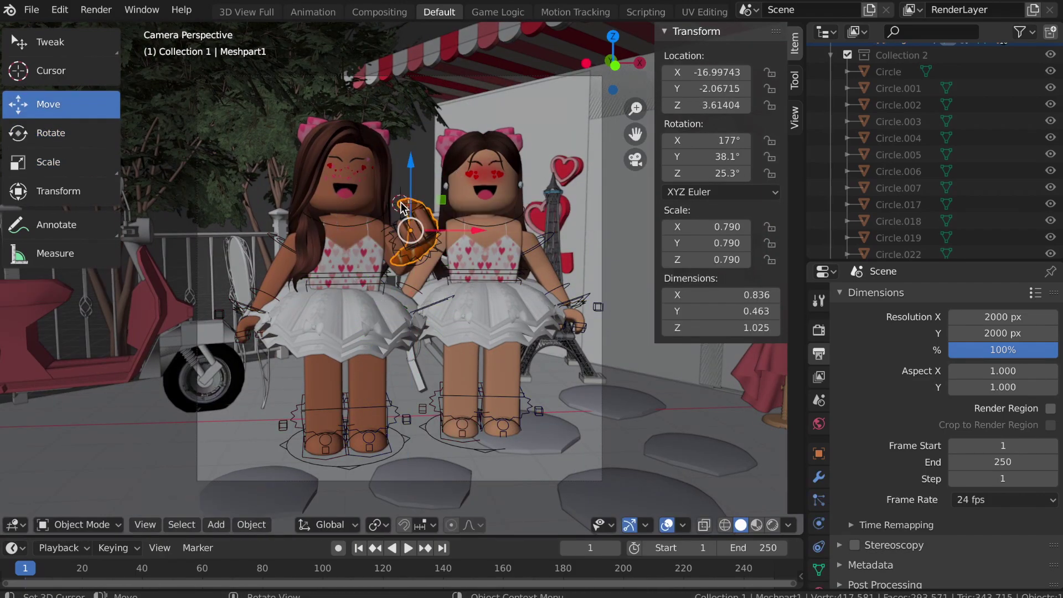
Step: Fine-tune the croissant's position from several angles until it sits in the first character's raised hand
drag(398, 329, 532, 486)
drag(529, 399, 414, 416)
drag(426, 365, 426, 166)
drag(487, 227, 472, 227)
middle_drag(473, 227, 400, 388)
key(shift+grave)
key(w)
click(400, 280)
drag(459, 236, 553, 236)
key(KP_0)
drag(406, 124, 406, 171)
Step: Rotate the first character's inner hand bone in Pose Mode so that the hand holds the croissant
click(434, 244)
key(ctrl+Tab)
click(438, 238)
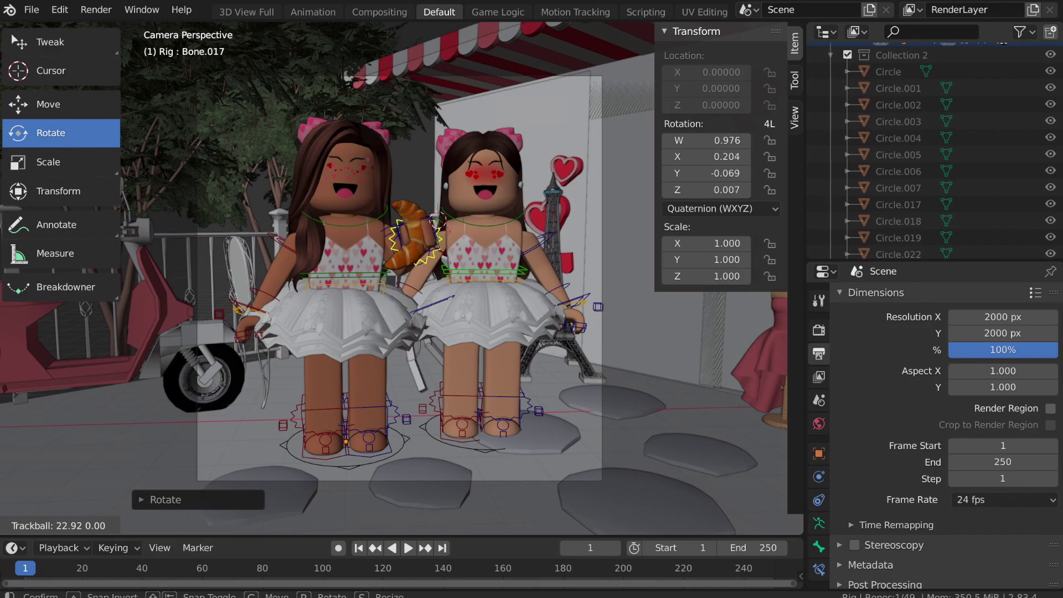
drag(426, 233, 429, 232)
click(409, 227)
Step: Raise the first character's outer arm so the hand rests beside her cheek, and tilt her head slightly
click(100, 132)
drag(376, 177, 357, 193)
click(252, 299)
drag(265, 277, 360, 161)
click(276, 244)
key(ctrl+Tab)
click(350, 164)
Step: Turn the second character's head slightly and bend her outer arm upward in Pose Mode
click(487, 160)
drag(487, 166, 528, 174)
click(566, 272)
click(553, 277)
drag(571, 282, 550, 243)
click(545, 238)
Step: Bend the second character's inner arm in front of her chest and raise her outer hand beside her head
click(408, 287)
click(432, 260)
middle_drag(432, 260, 354, 271)
click(145, 525)
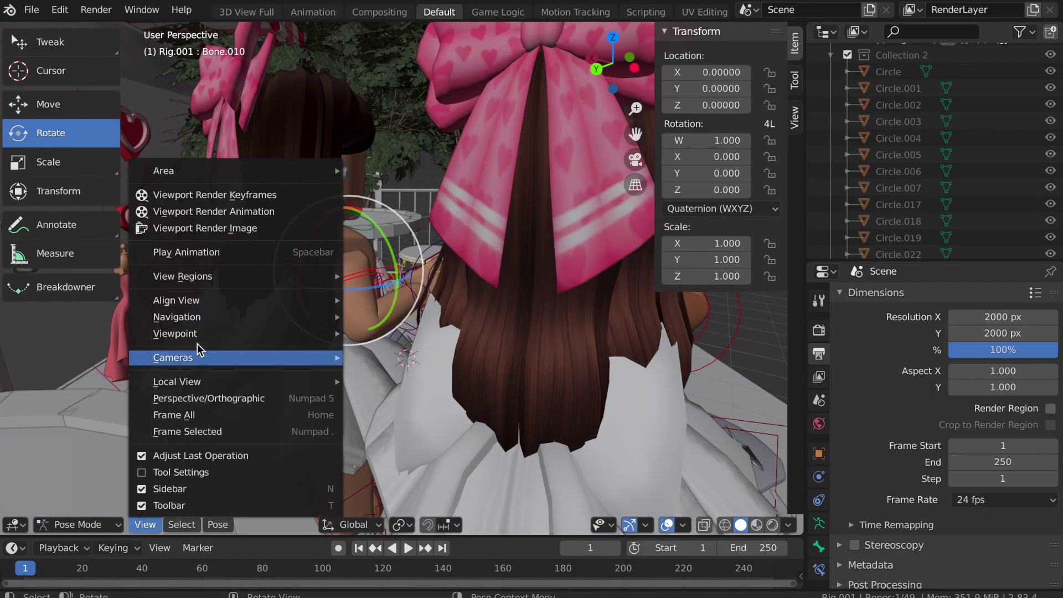
key(KP_0)
drag(464, 221, 464, 221)
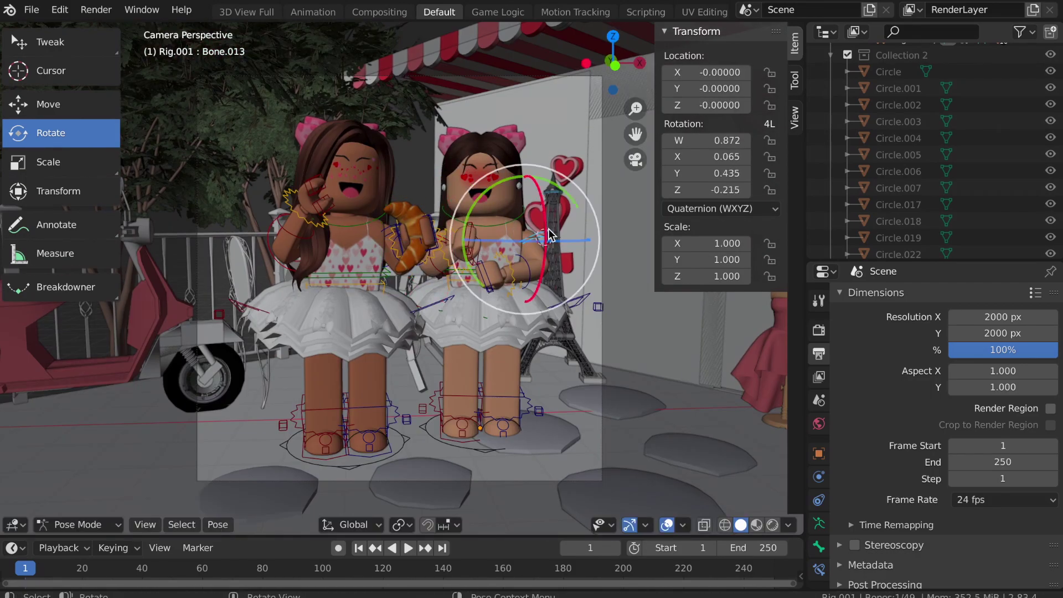
drag(599, 135, 598, 134)
drag(515, 173, 515, 174)
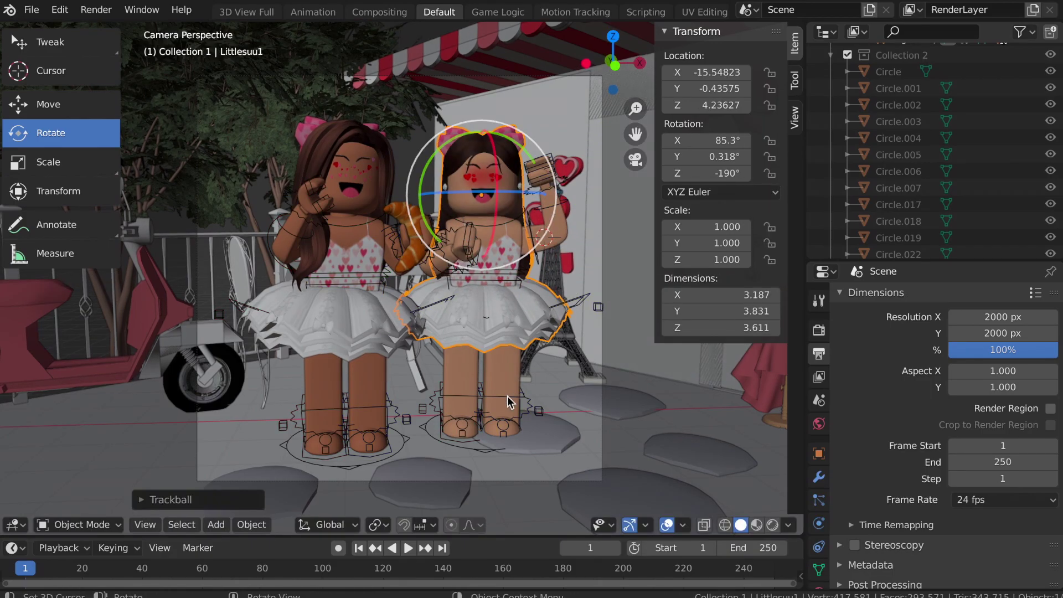
Step: Rotate the second character's outer leg bones so that this leg bends backward
click(507, 396)
click(482, 381)
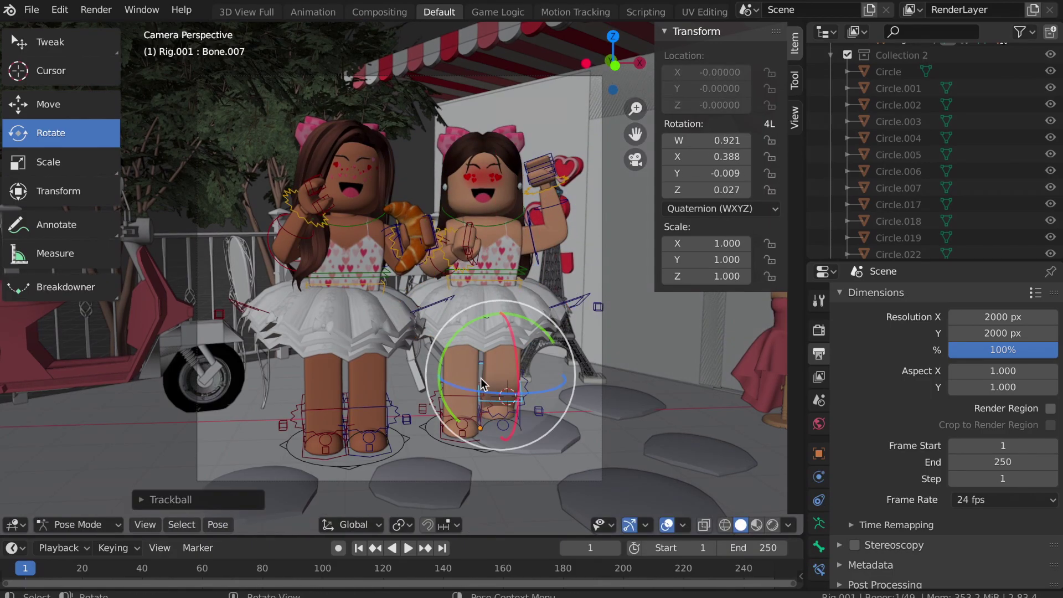
key(KP_0)
middle_drag(483, 380, 483, 299)
key(ctrl+z)
key(shift+grave)
key(Escape)
key(r)
key(r)
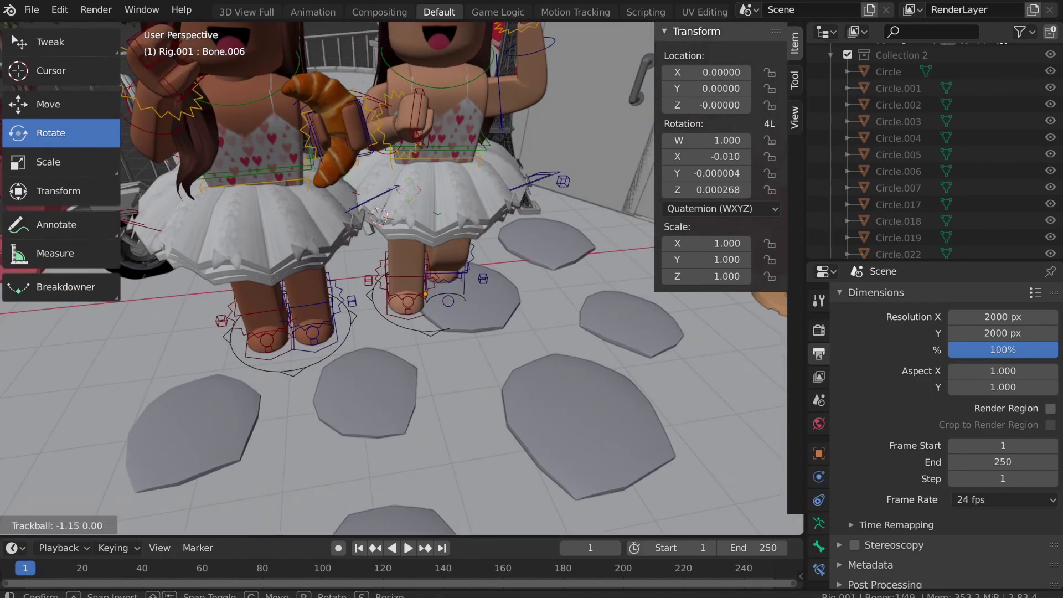
Step: Rotate the second character's inner leg bone to complete her stance, checking it in the camera frame
click(413, 289)
drag(425, 265, 428, 291)
click(144, 524)
mouse_move(221, 357)
click(366, 375)
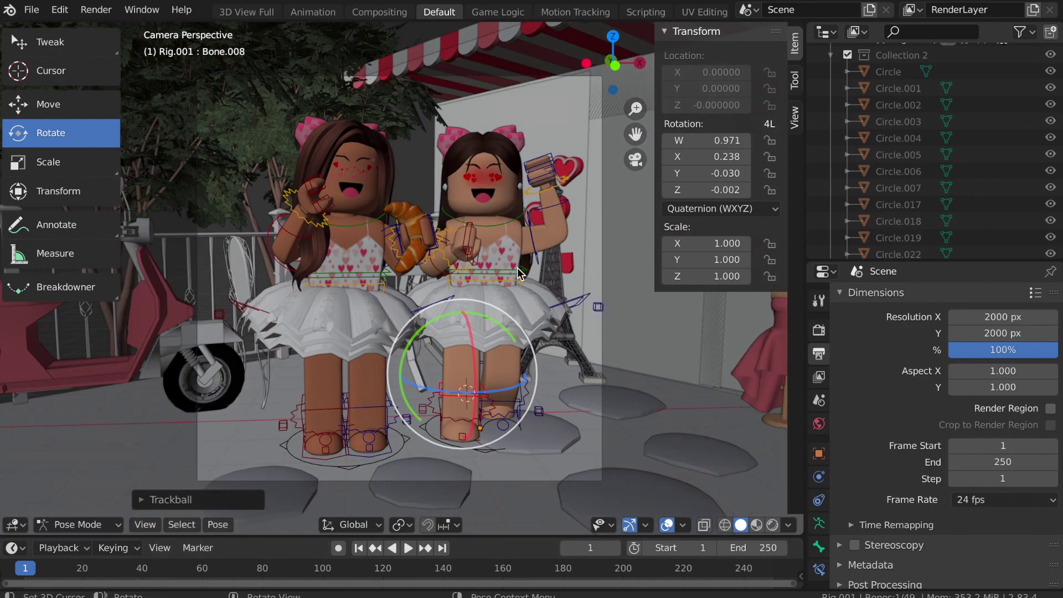
Step: Lean the second character's torso toward the first and tilt her head-and-outfit object to about X 84.3° and Y 5.81°
click(516, 270)
drag(510, 228, 505, 225)
click(498, 153)
drag(500, 143, 494, 140)
Step: Move the second head-and-outfit object slightly so that it lines up with the leaning body
click(48, 105)
drag(535, 193, 532, 193)
click(520, 166)
click(480, 145)
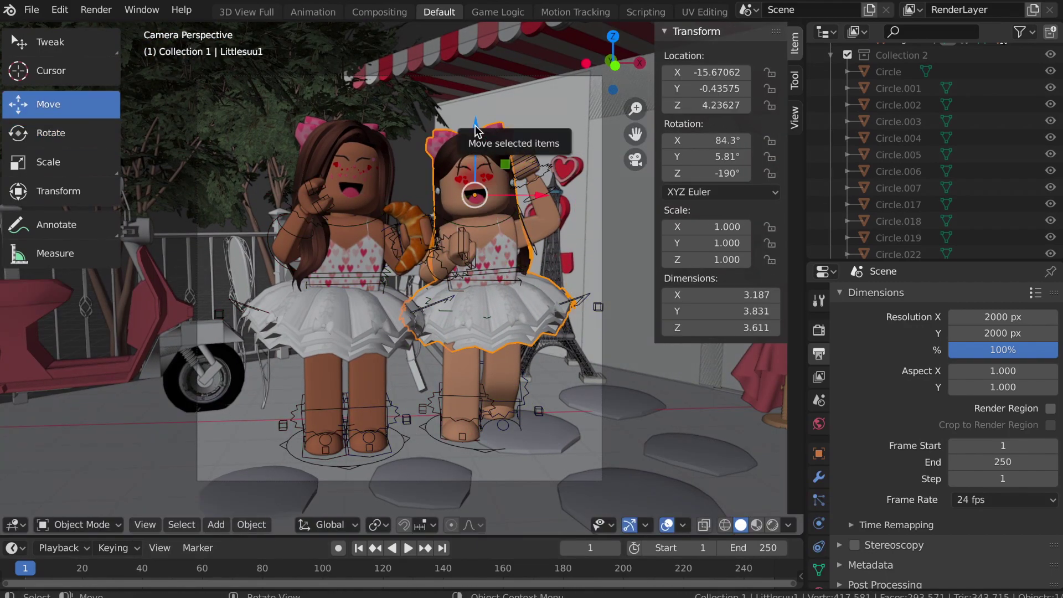
drag(476, 130, 477, 127)
drag(524, 193, 520, 193)
Step: Rotate the first character's leg bones so that one leg bends back and the other swings slightly forward
click(359, 405)
middle_drag(360, 406, 308, 212)
scroll(308, 212, up, 4)
key(shift+grave)
key(s)
click(394, 278)
click(396, 332)
drag(396, 332, 395, 311)
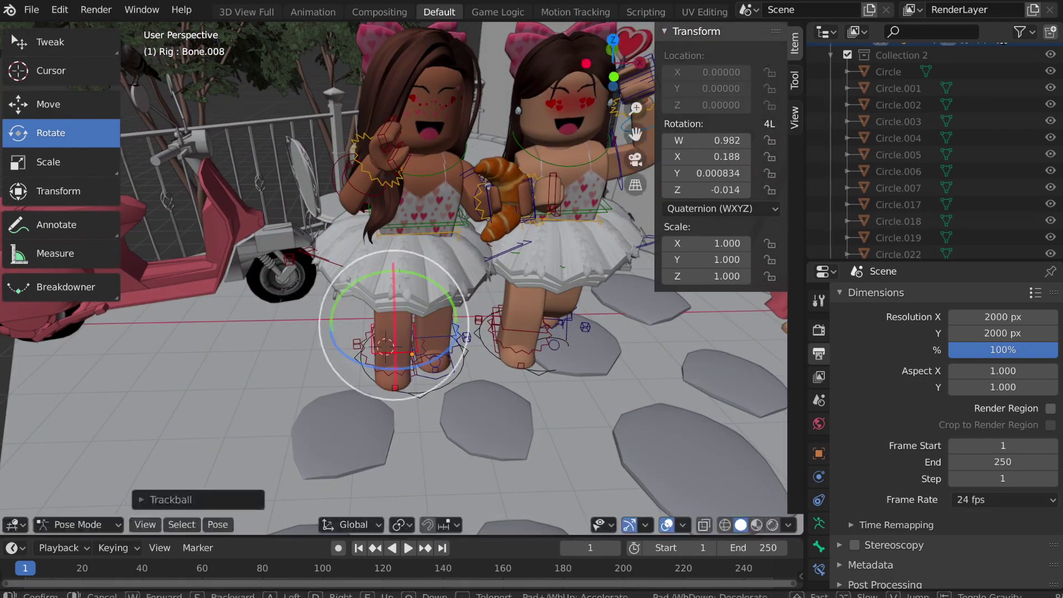
Step: Fine-tune the rotation of the first character's leg bones, judging the stance from nearer and farther viewpoints
key(shift+grave)
key(w)
click(394, 278)
click(386, 218)
click(391, 83)
key(shift+grave)
key(s)
click(394, 278)
mouse_move(415, 202)
mouse_down()
mouse_move(438, 183)
mouse_move(416, 210)
mouse_up()
drag(451, 142, 438, 134)
drag(421, 188, 429, 202)
Step: Rotate the first character's inner leg bone to refine her stance and check the pose through the camera
click(459, 288)
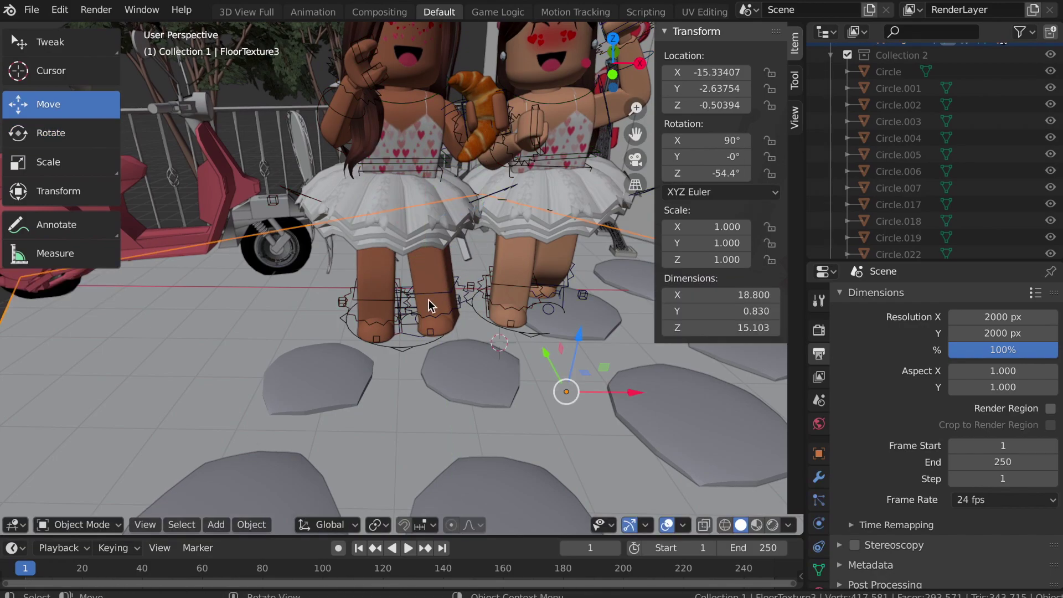
key(ctrl+z)
click(448, 283)
click(447, 288)
drag(443, 285, 420, 302)
click(144, 524)
mouse_move(183, 350)
click(354, 349)
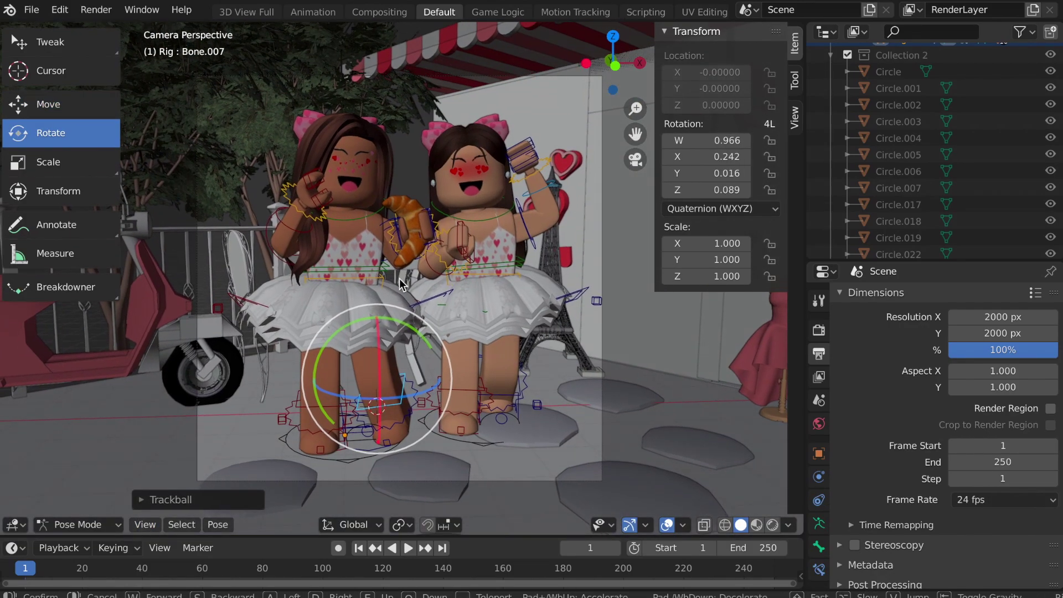
Step: Change the heart decoration's material surface to Emission and preview the scene with rendered shading
click(563, 157)
scroll(816, 429, down, 3)
click(818, 540)
click(999, 421)
click(857, 92)
click(772, 524)
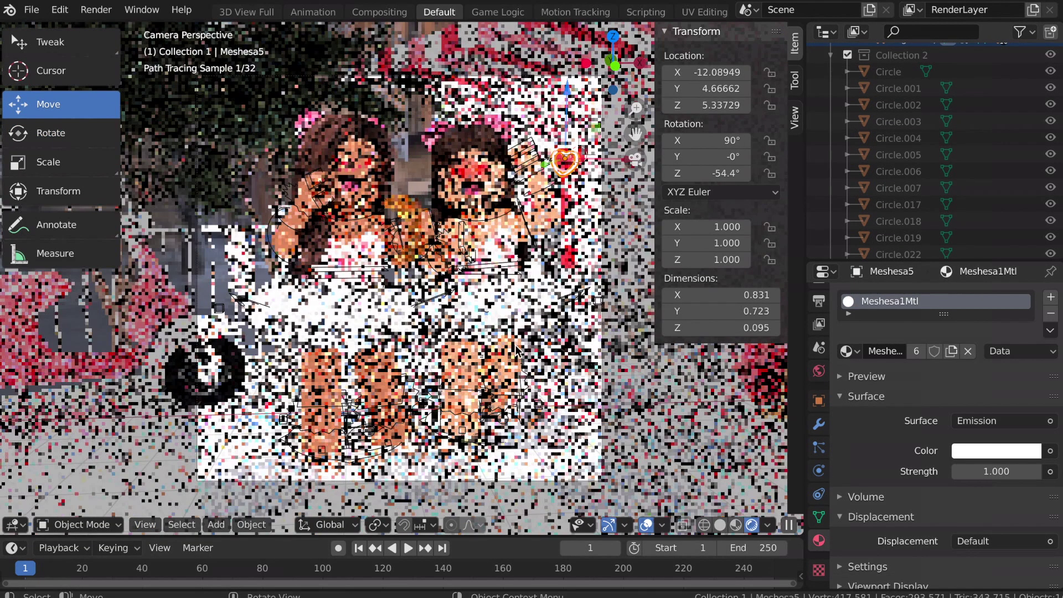
Step: Reframe the camera slightly so that both characters sit a little further left in the shot
click(398, 197)
click(409, 119)
click(413, 158)
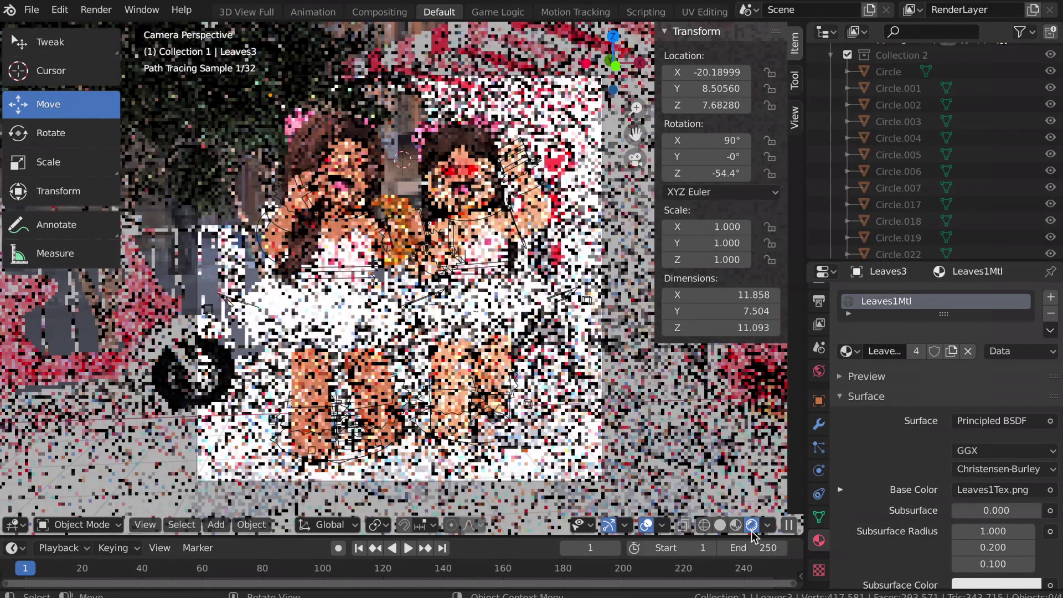
Step: Return the viewport to solid shading and render the still image, fitting the whole render in view
click(719, 524)
click(89, 11)
click(130, 28)
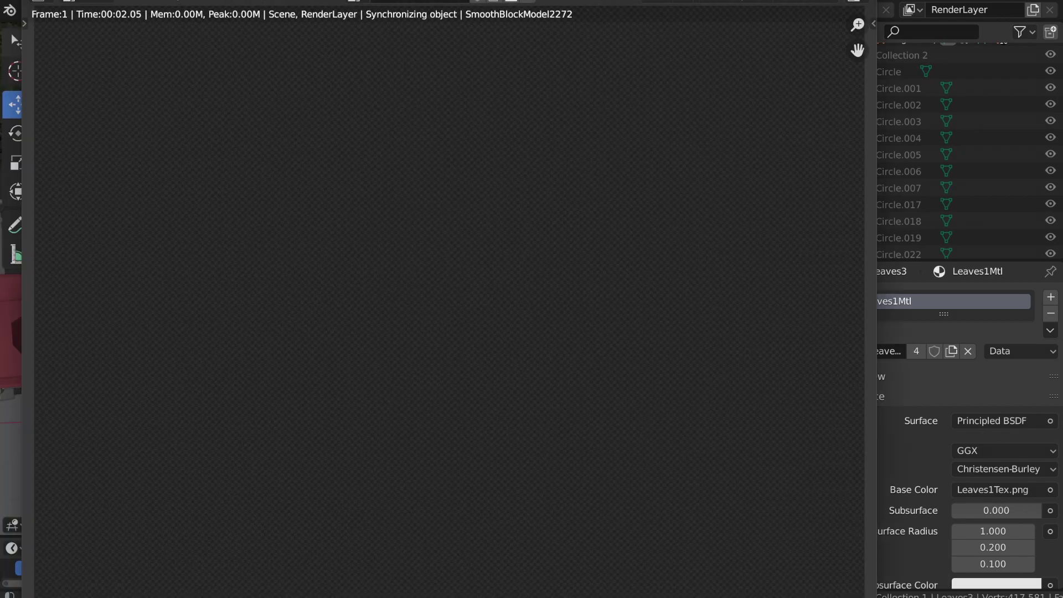
scroll(767, 375, down, 2)
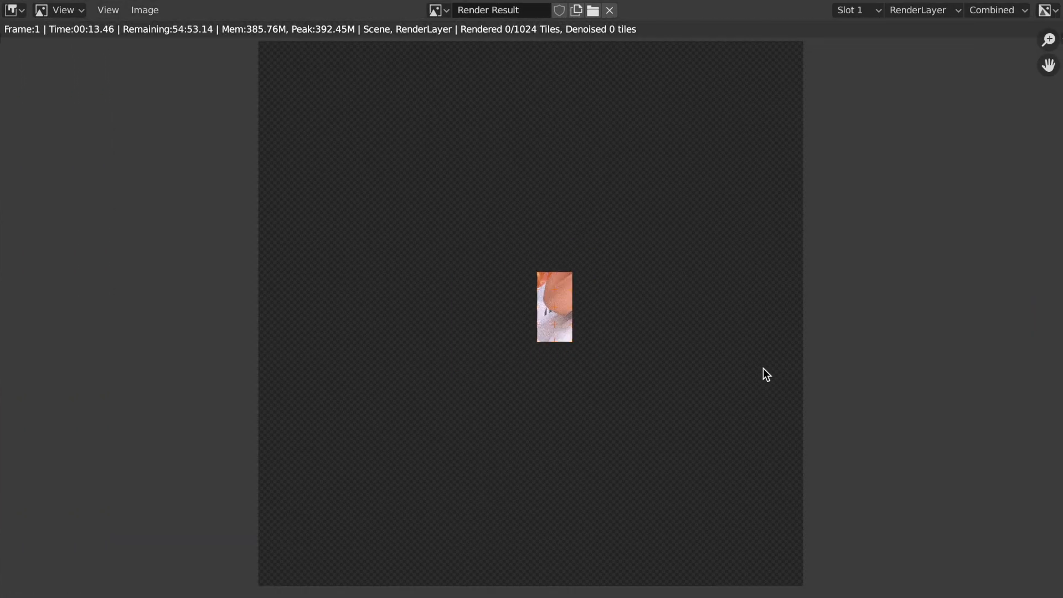